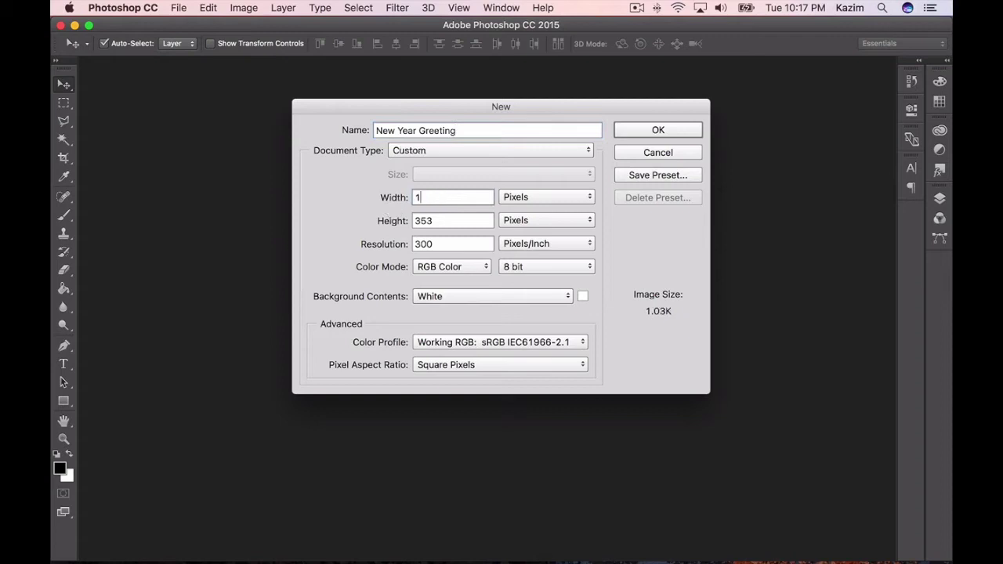
# - Create the New Year Greeting document at 1000 pixels wide, 1158 pixels high and 72 pixels/inch
pyautogui.write('000')
pyautogui.press('Tab')
pyautogui.write('1158')
pyautogui.press('Tab')
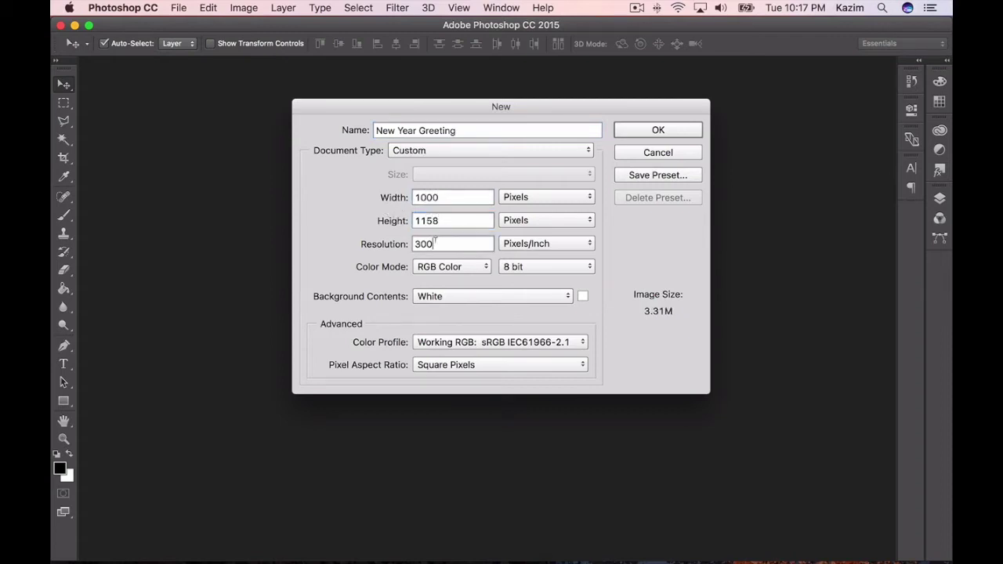
pyautogui.write('72')
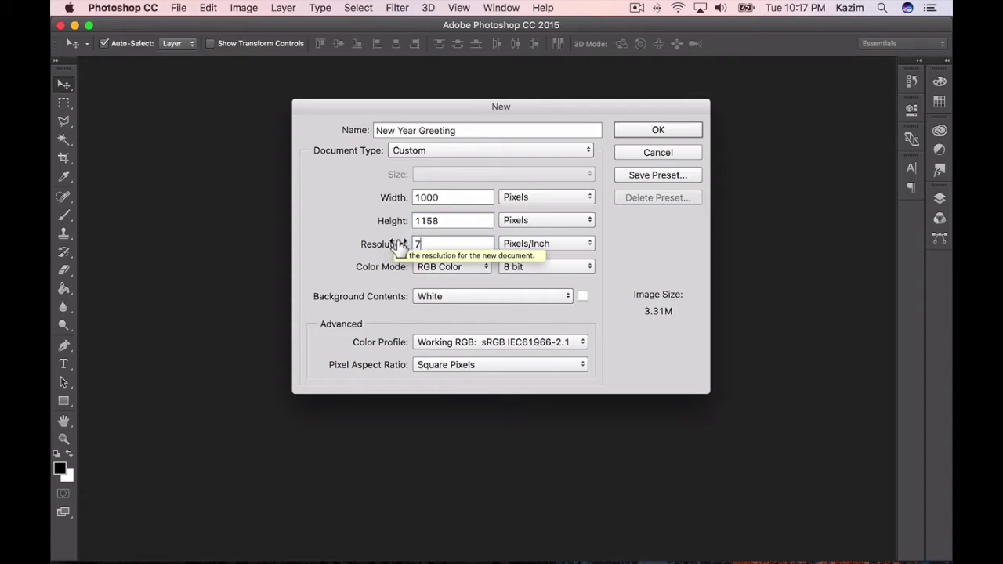
pyautogui.click(670, 130)
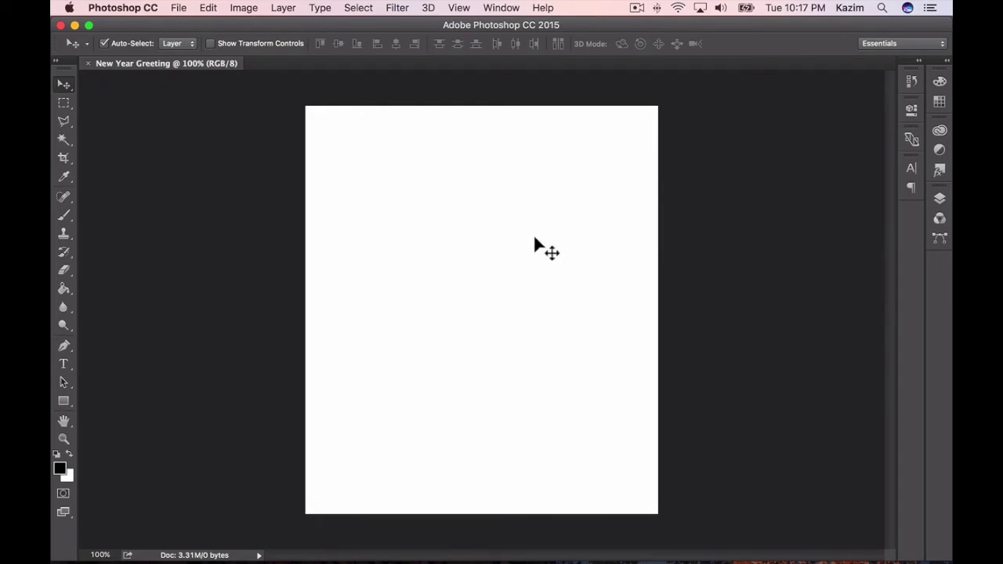
pyautogui.press('super+0')
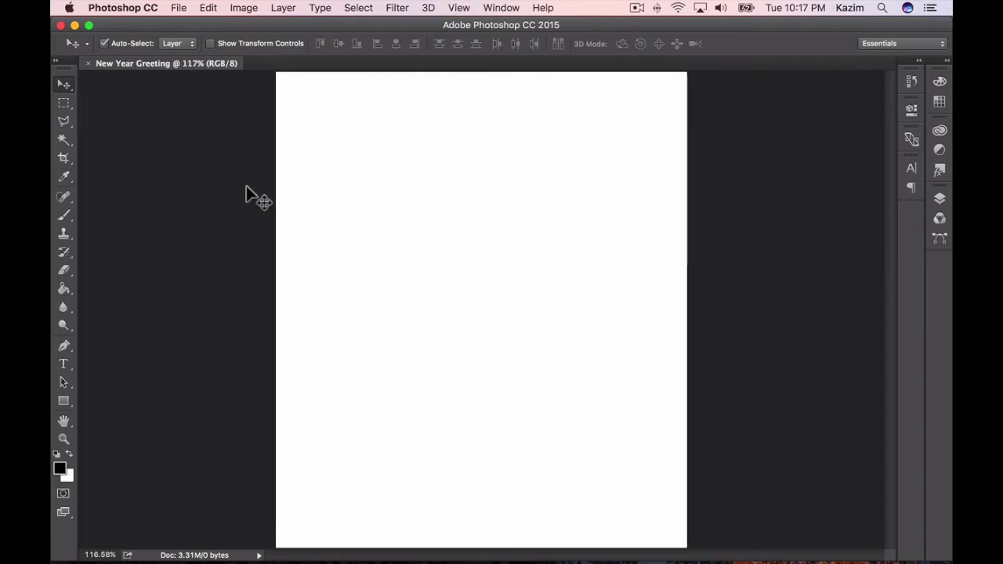
# - Open the image Confetti.jpg from the New Year Greeting folder
pyautogui.click(178, 8)
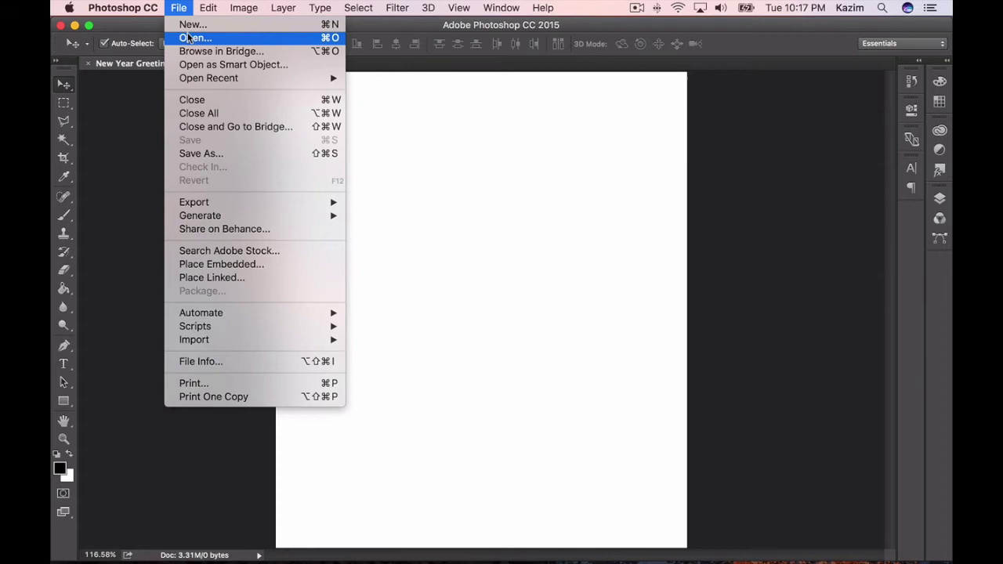
pyautogui.click(188, 40)
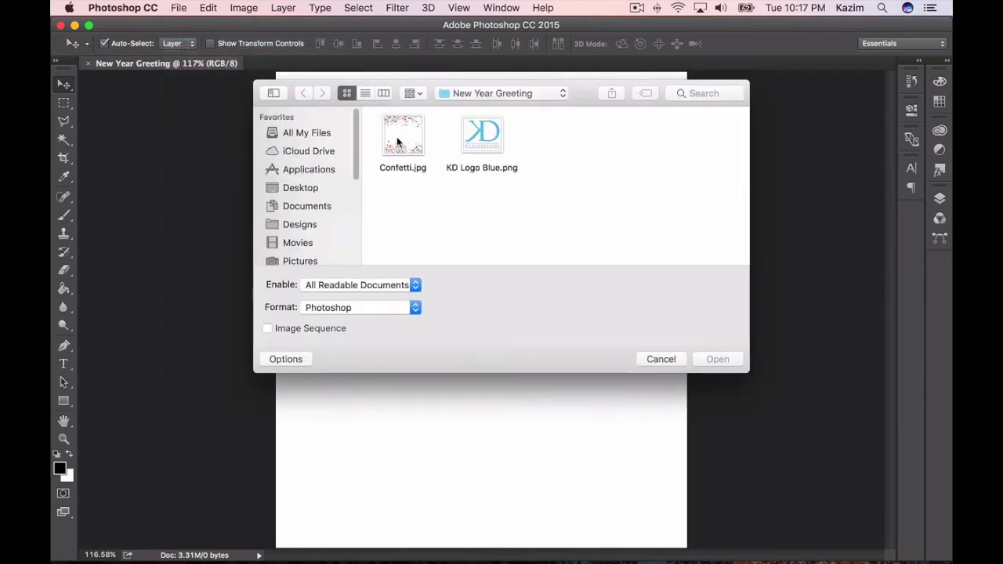
pyautogui.doubleClick(398, 134)
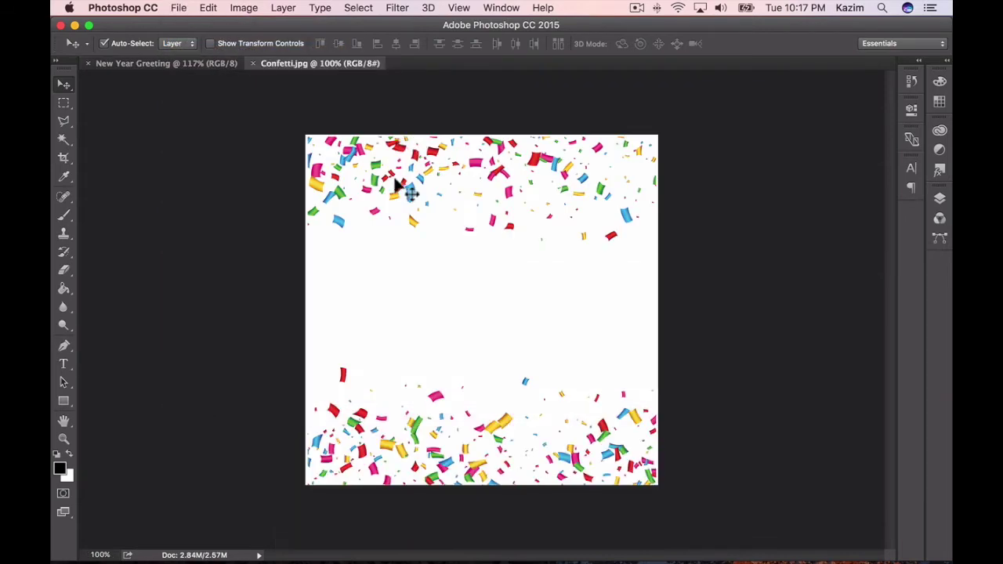
# - Select the upper confetti band of Confetti.jpg across its full width with a rectangular marquee and copy it
pyautogui.click(65, 105)
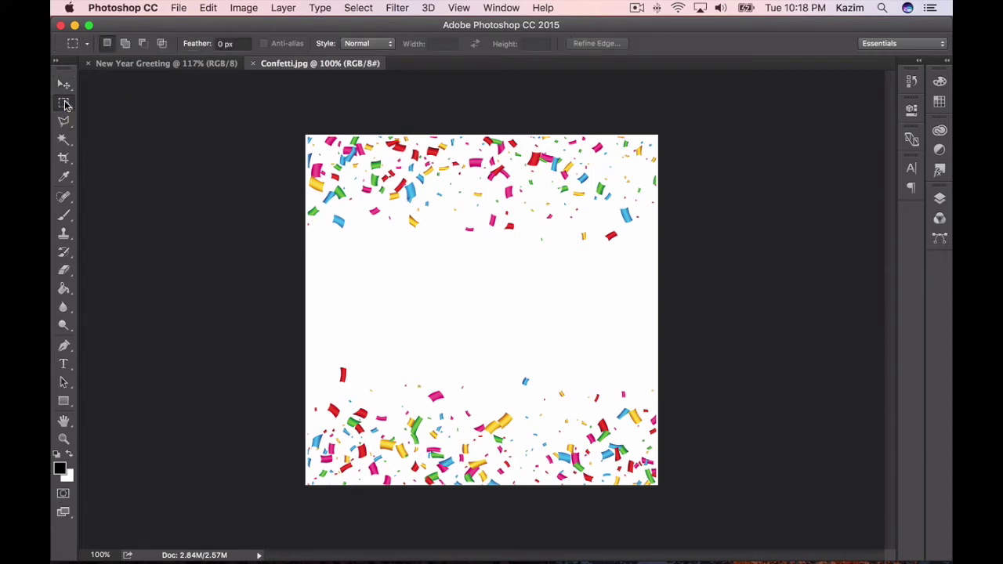
pyautogui.moveTo(298, 133); pyautogui.dragTo(671, 253)
pyautogui.click(208, 8)
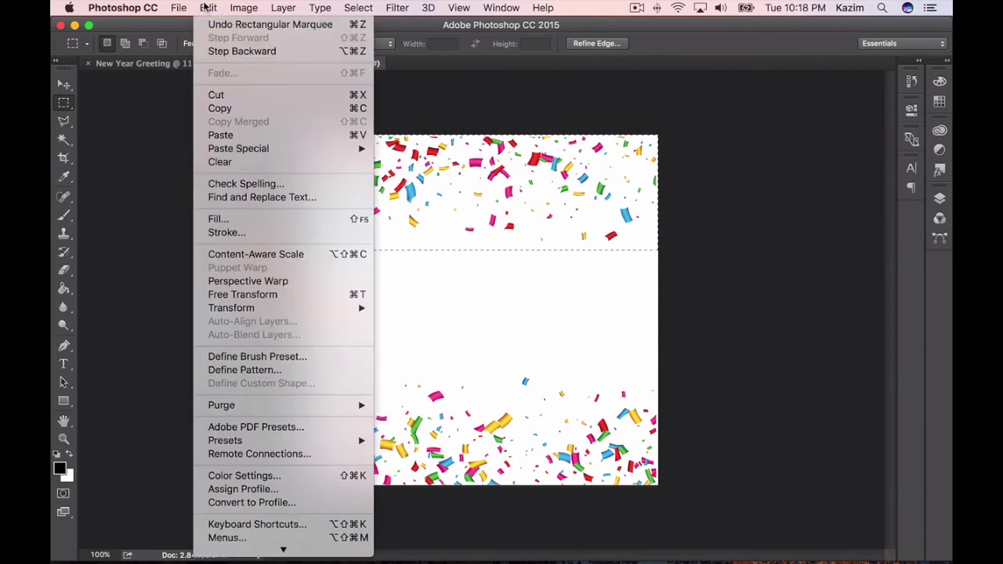
pyautogui.click(239, 116)
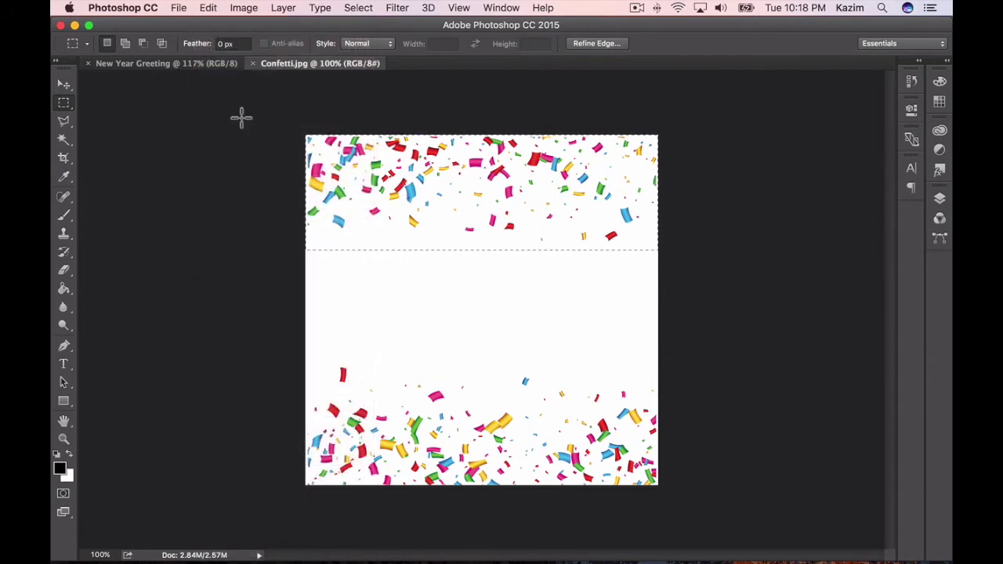
# - Paste the copied confetti into the New Year Greeting document and move it flush with the canvas's upper edge
pyautogui.click(190, 66)
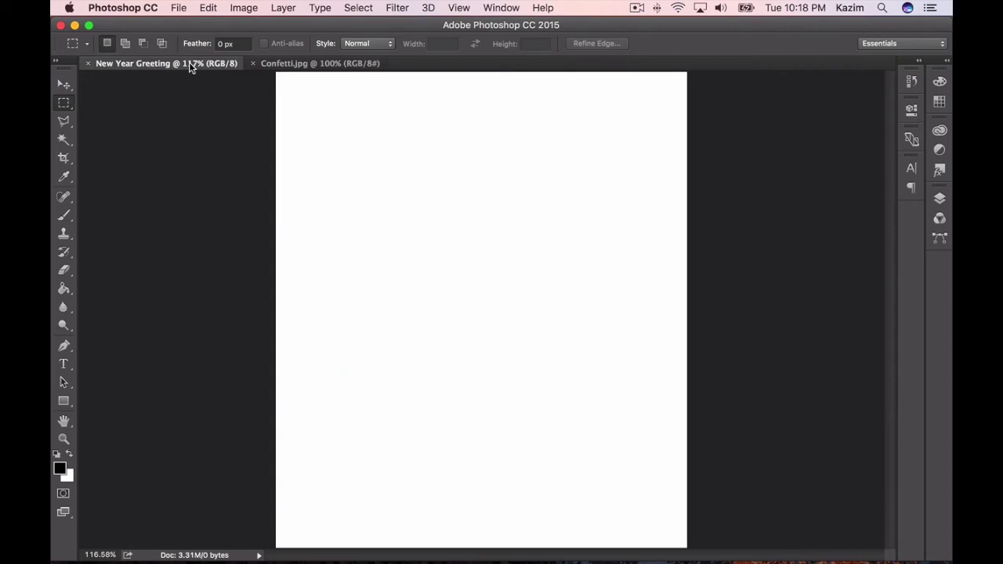
pyautogui.moveTo(385, 163); pyautogui.dragTo(388, 164)
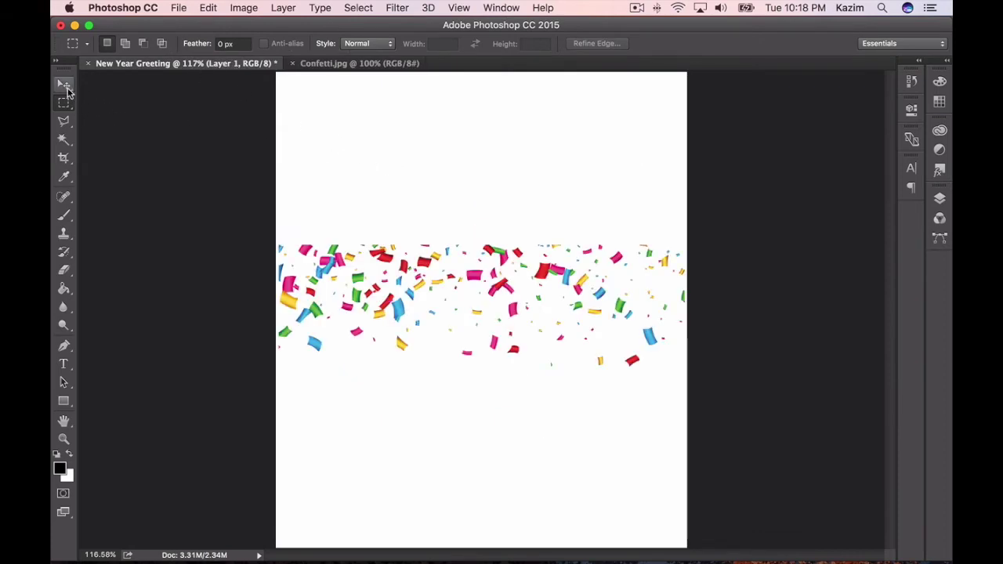
pyautogui.click(65, 85)
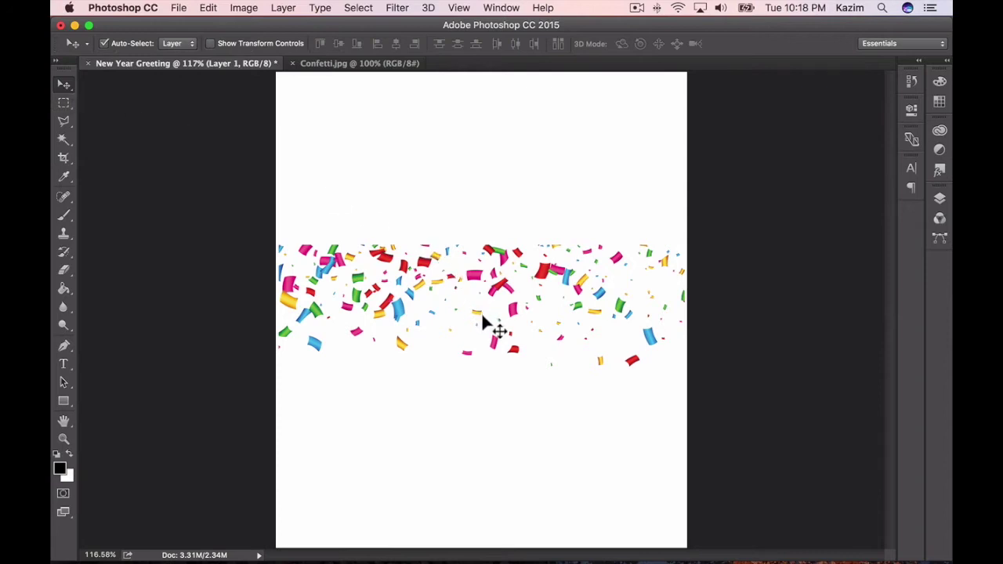
pyautogui.moveTo(479, 316); pyautogui.dragTo(481, 149)
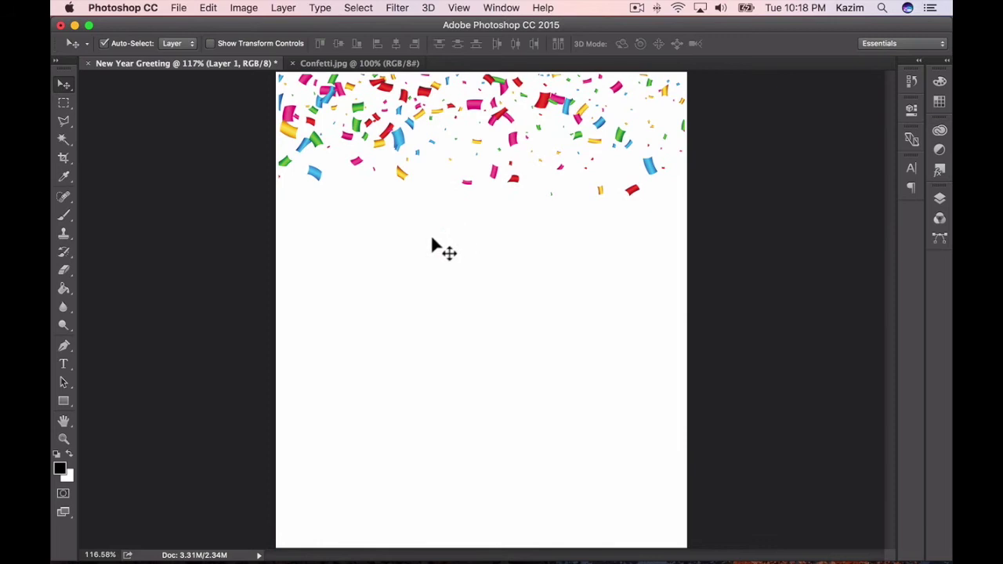
# - Select the lower confetti band of Confetti.jpg across its full width with a rectangular marquee and copy it
pyautogui.click(329, 66)
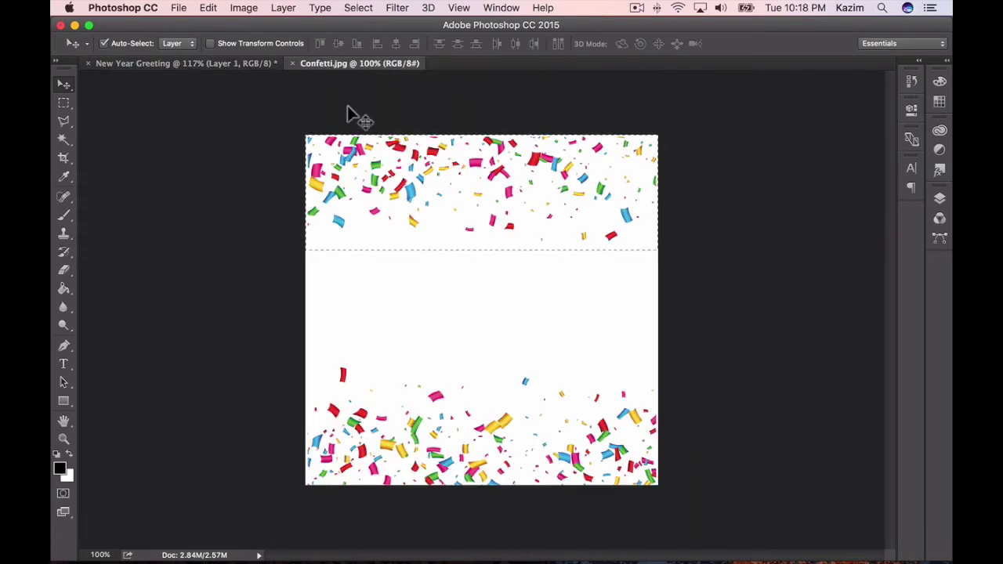
pyautogui.click(63, 106)
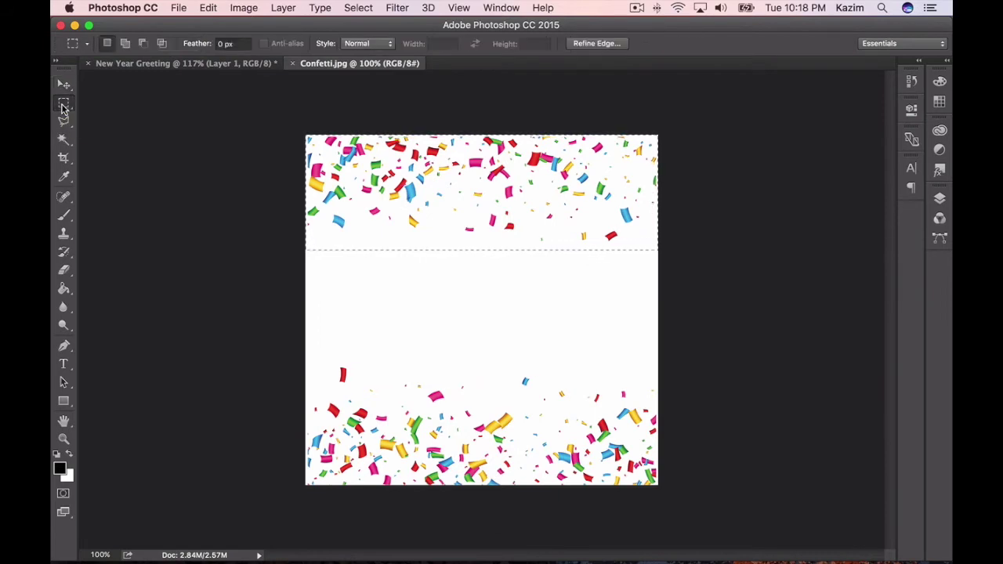
pyautogui.moveTo(306, 364); pyautogui.dragTo(697, 510)
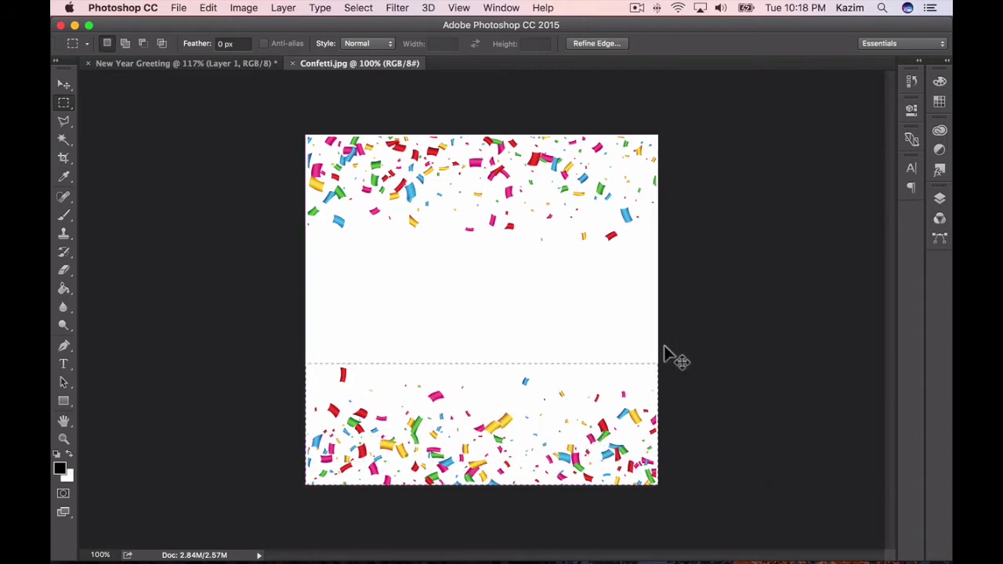
# - Paste the lower confetti band into the New Year Greeting document and move it flush with the canvas's lower edge
pyautogui.click(222, 65)
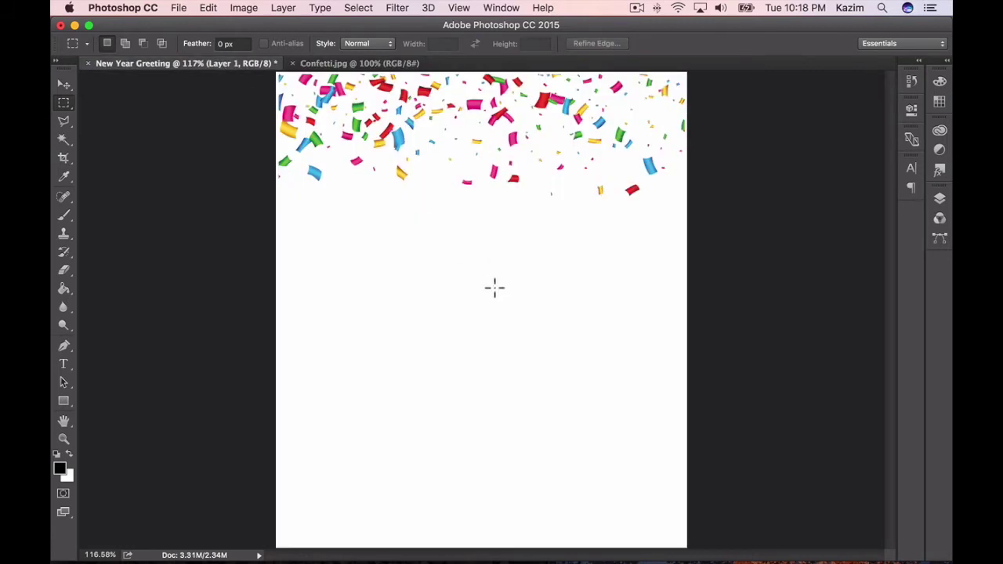
pyautogui.press('super+v')
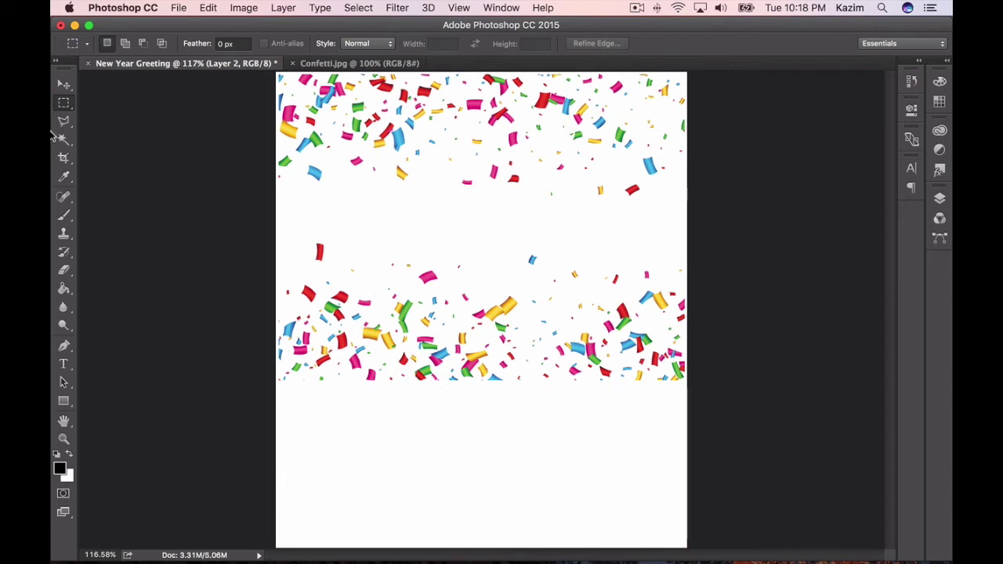
pyautogui.click(66, 90)
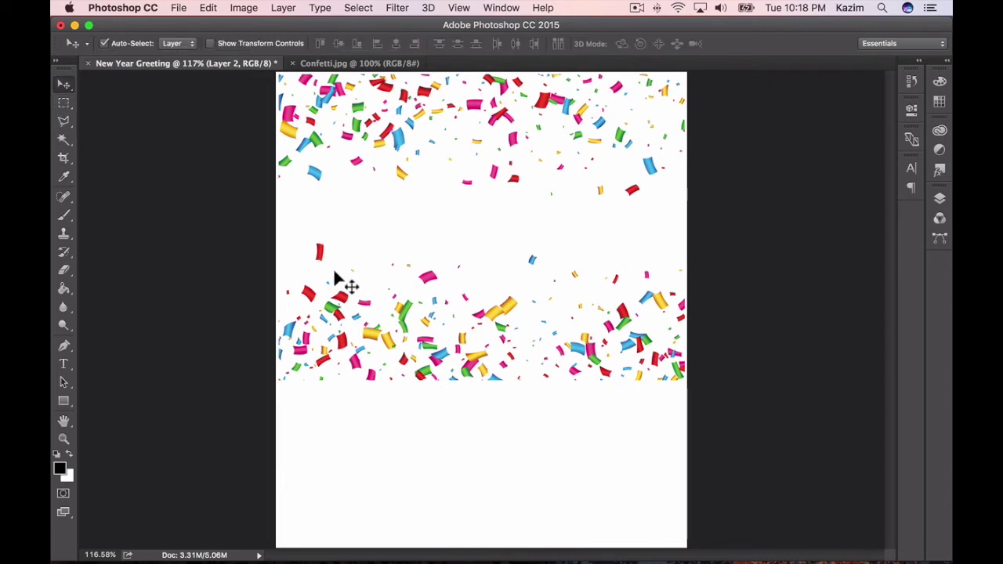
pyautogui.moveTo(477, 313); pyautogui.dragTo(482, 486)
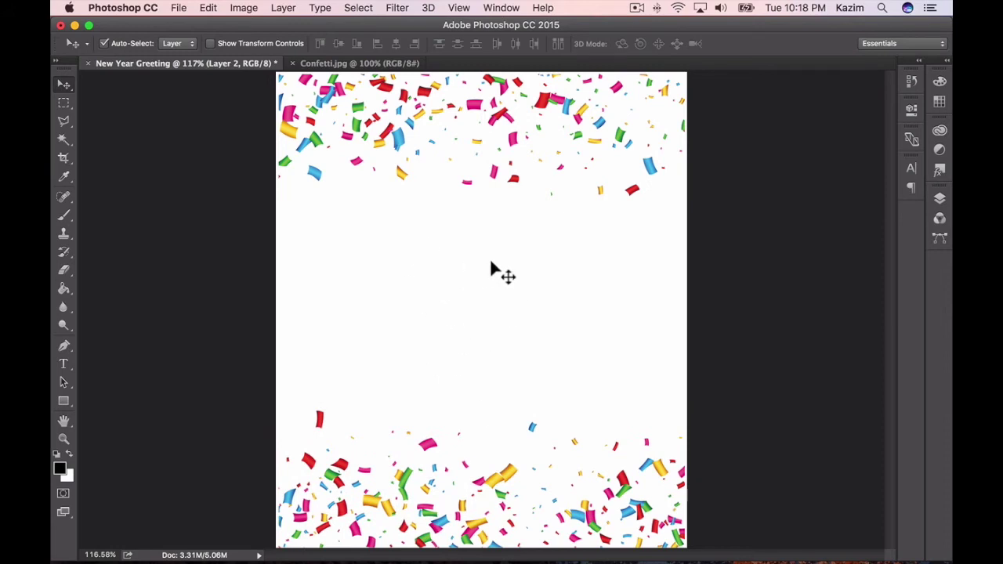
# - Add the two-line text "Cheers to the New Year. May it be a memorable one." and centre it horizontally below the upper confetti
pyautogui.click(63, 366)
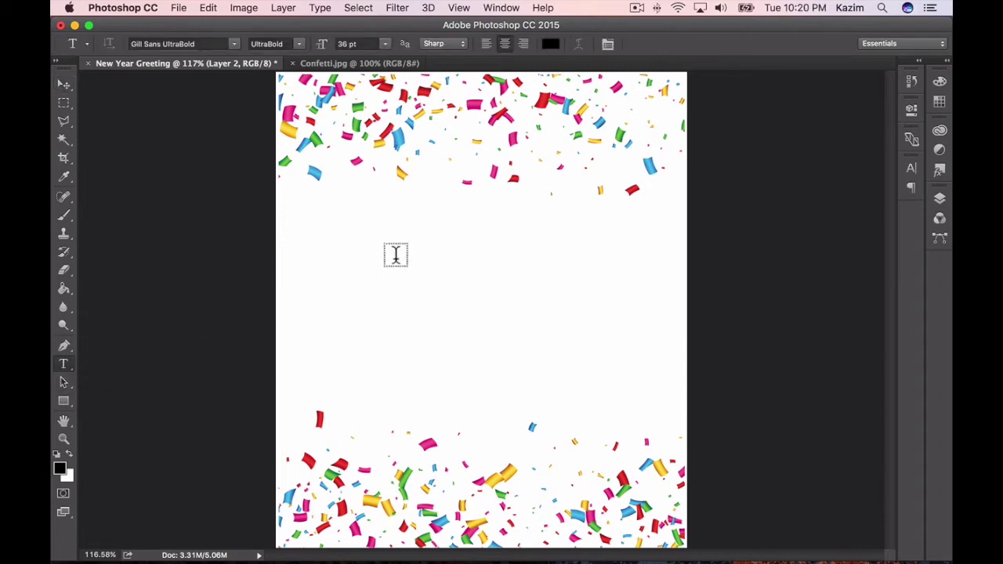
pyautogui.click(396, 254)
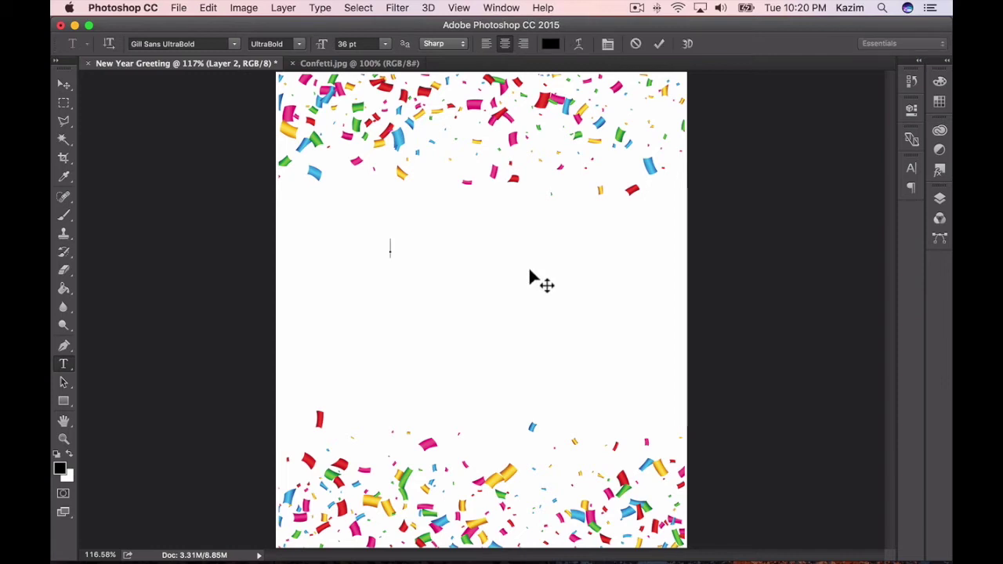
pyautogui.write('Cheers to the New Year.')
pyautogui.press('Return')
pyautogui.write('May it be a memorable one.')
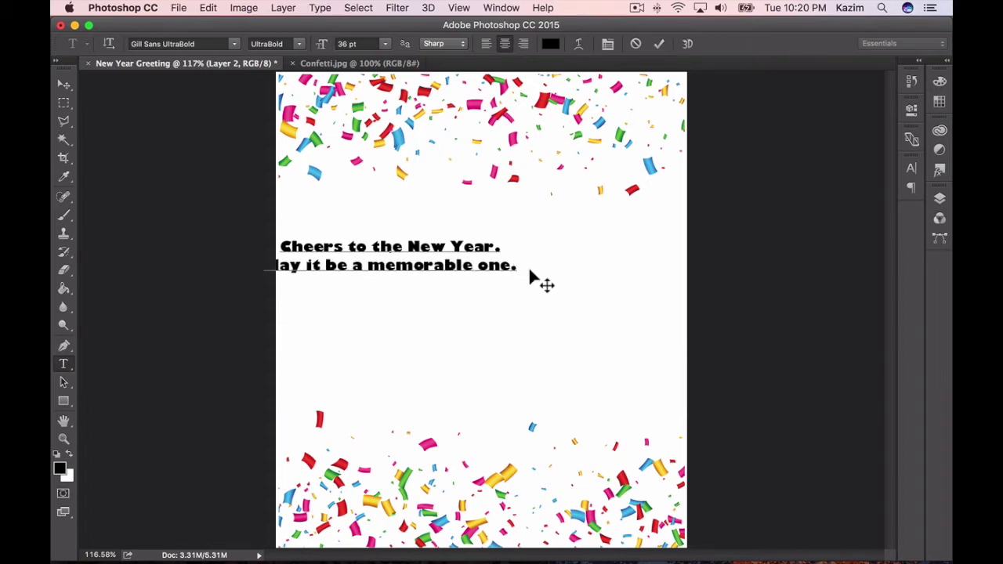
pyautogui.click(63, 87)
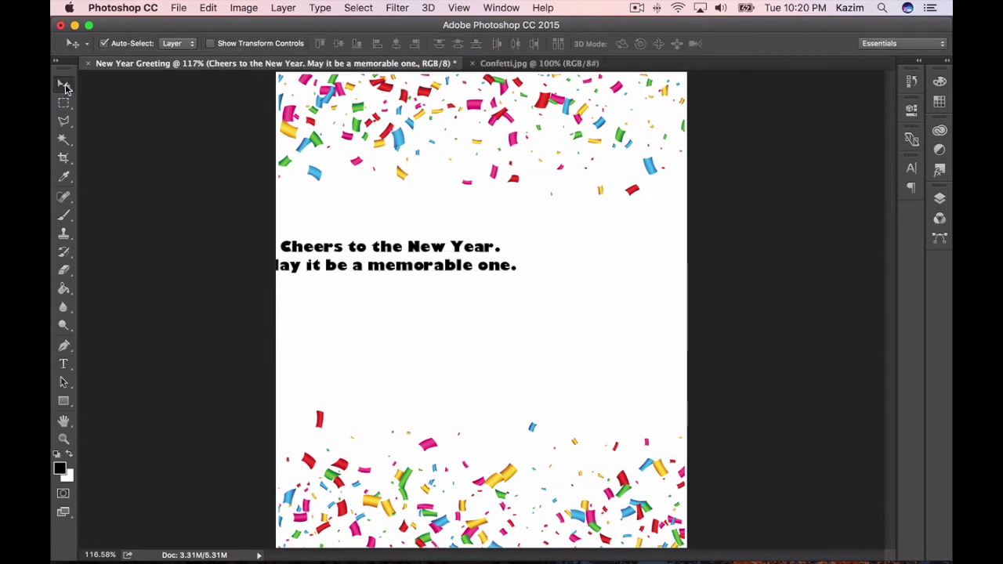
pyautogui.moveTo(328, 251); pyautogui.dragTo(416, 232)
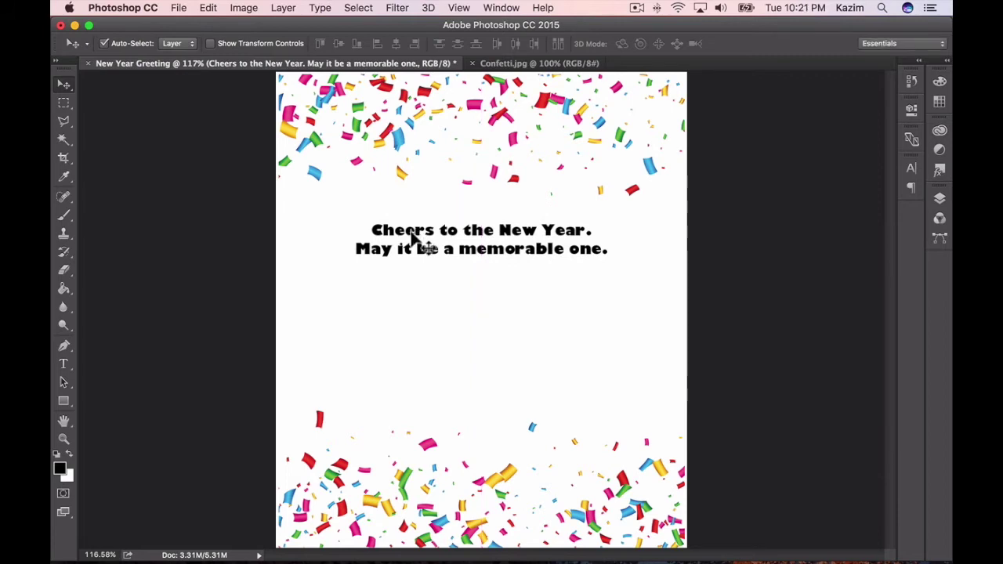
# - Colour the words "Cheers to the" light blue (49c1ec) by sampling a blue confetti piece
pyautogui.click(64, 366)
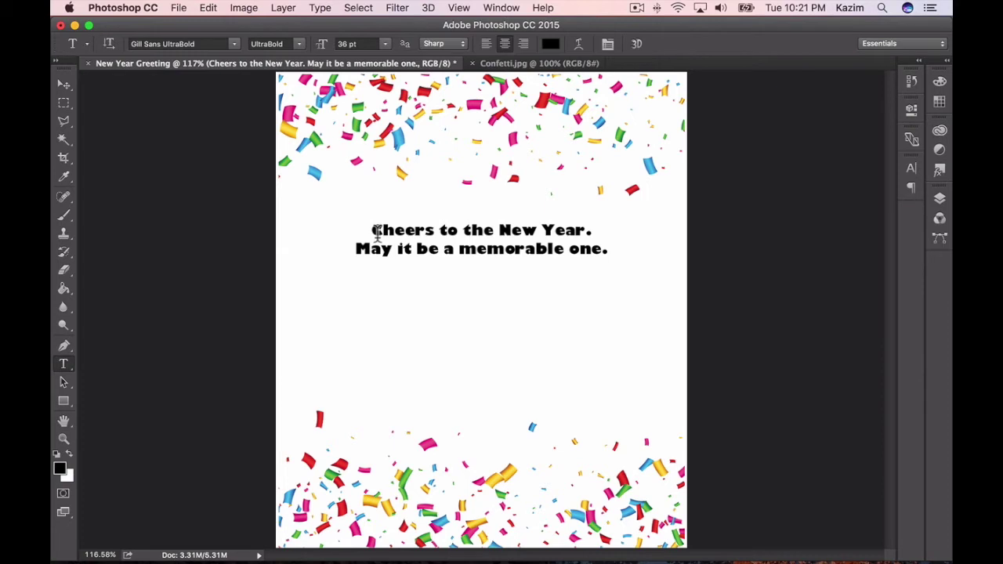
pyautogui.moveTo(376, 232); pyautogui.dragTo(495, 231)
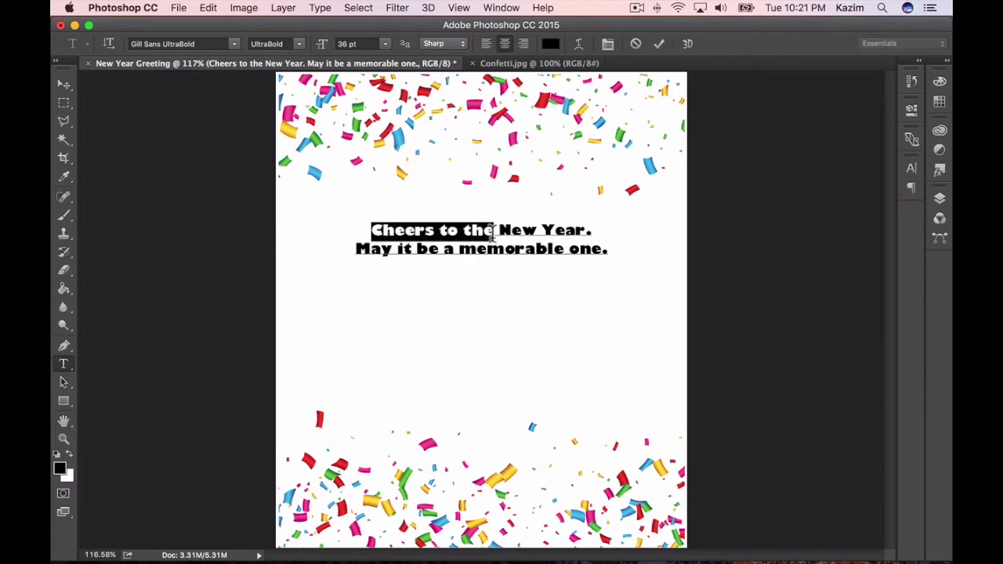
pyautogui.click(553, 46)
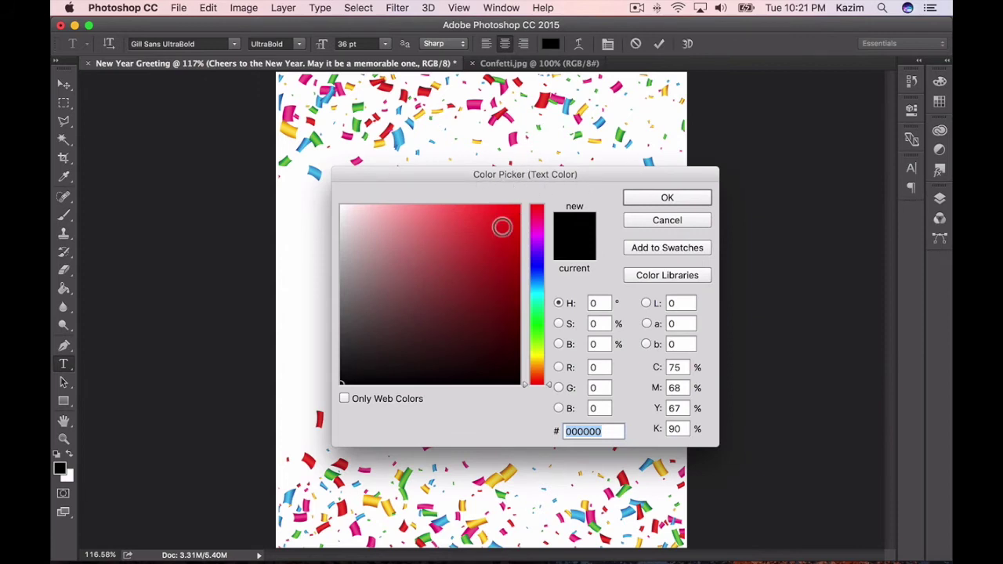
pyautogui.click(406, 138)
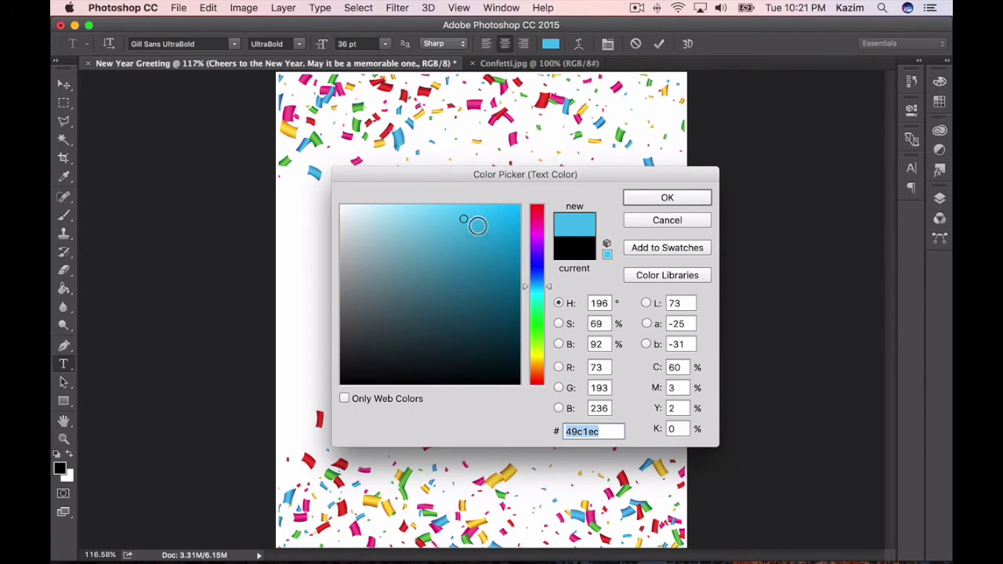
pyautogui.moveTo(466, 175); pyautogui.dragTo(604, 178)
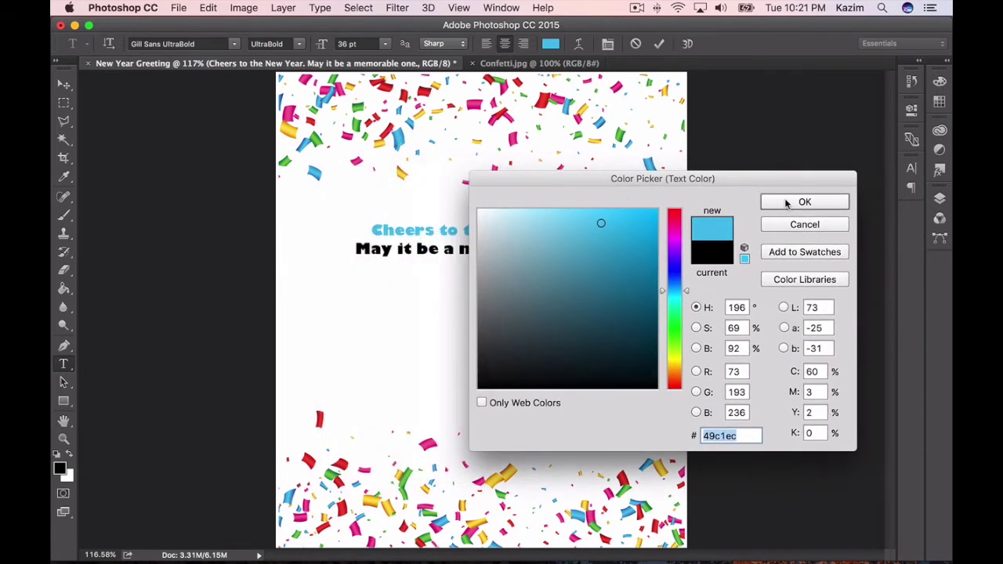
pyautogui.click(811, 203)
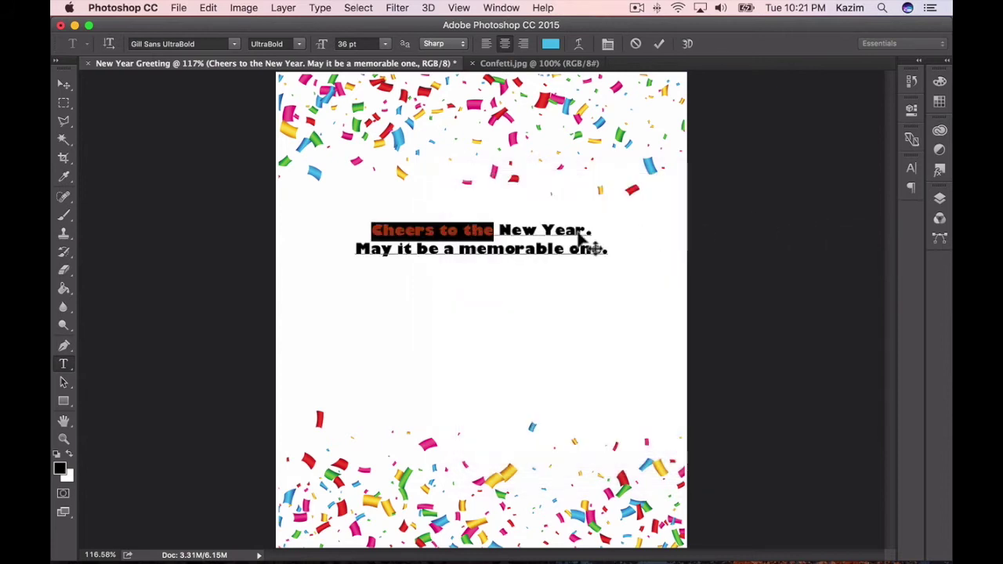
# - Colour the words "New Year." in the first line green (81c242) by sampling a green confetti piece
pyautogui.click(502, 231)
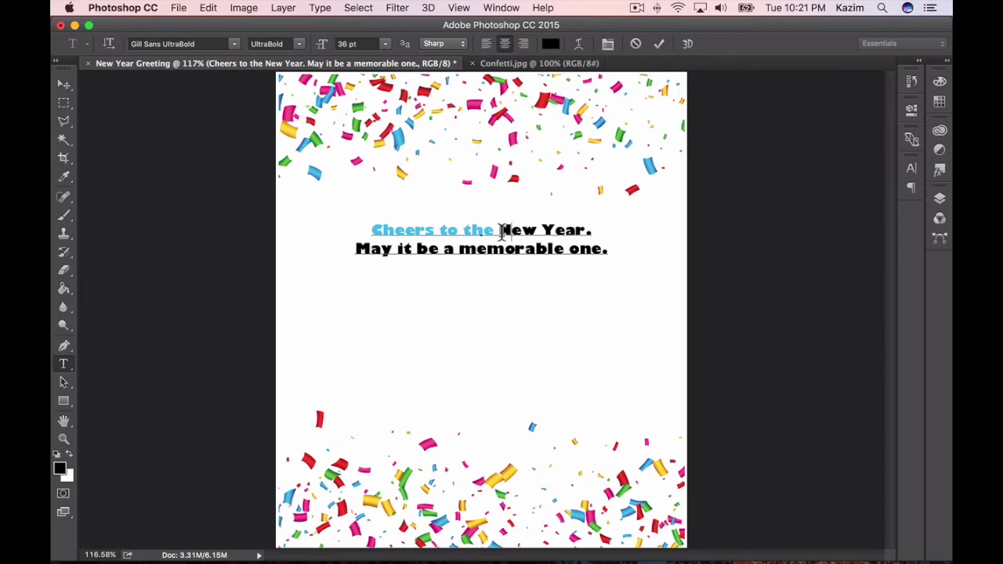
pyautogui.moveTo(499, 231); pyautogui.dragTo(596, 229)
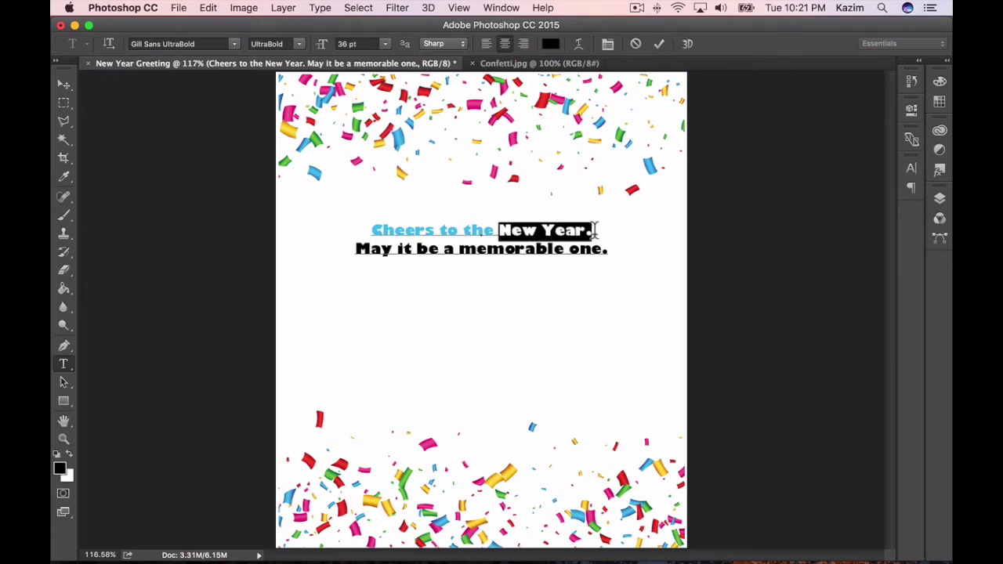
pyautogui.click(550, 47)
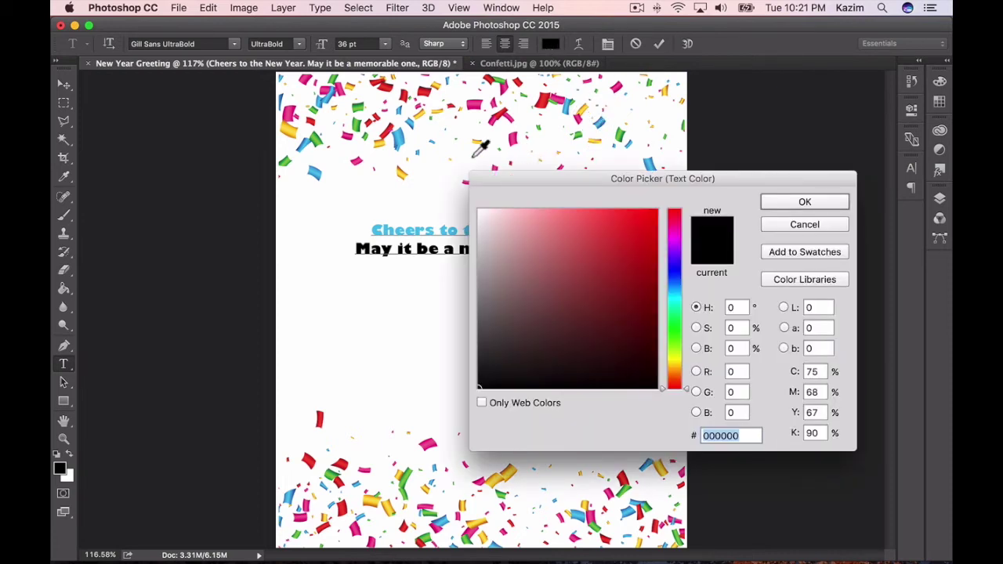
pyautogui.click(359, 125)
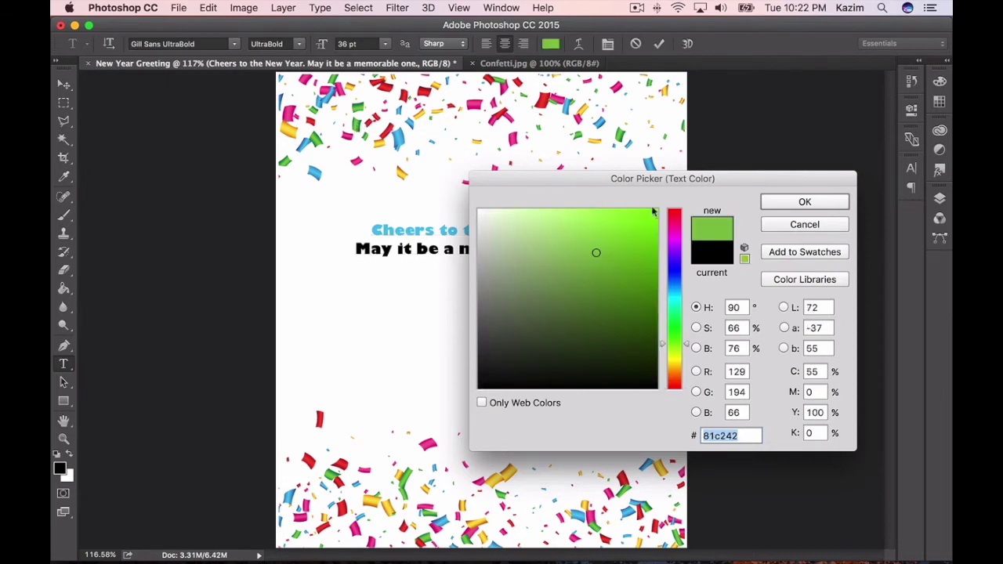
pyautogui.click(788, 207)
pyautogui.click(543, 233)
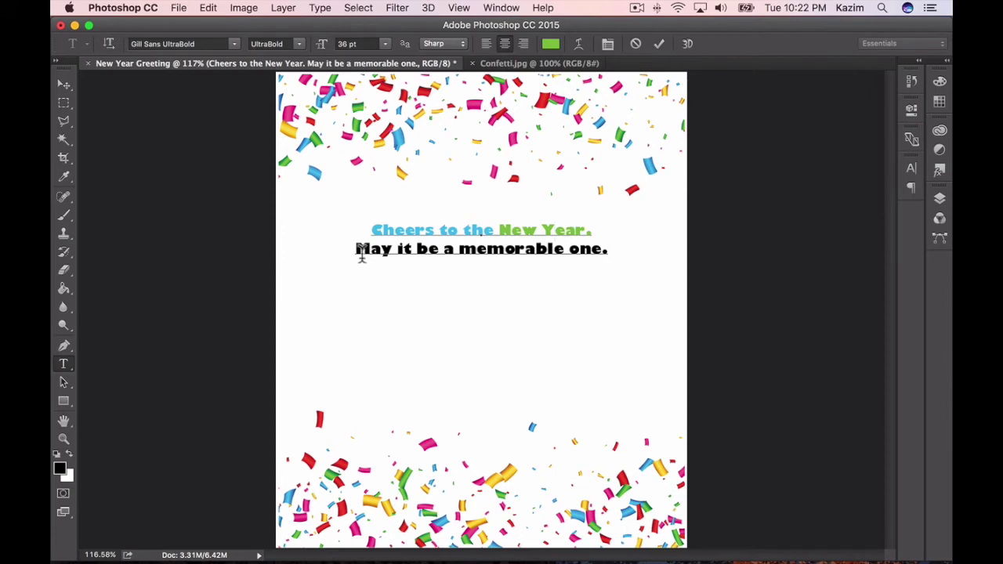
# - Colour the words "May it be a" light blue (49c1ec) by sampling the blue text in the first line
pyautogui.moveTo(359, 251); pyautogui.dragTo(460, 259)
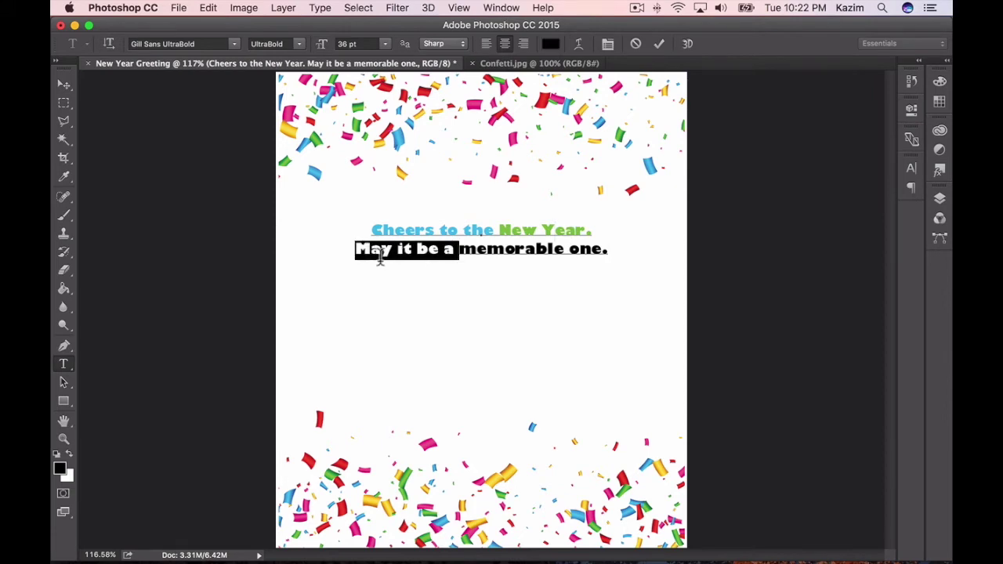
pyautogui.click(552, 46)
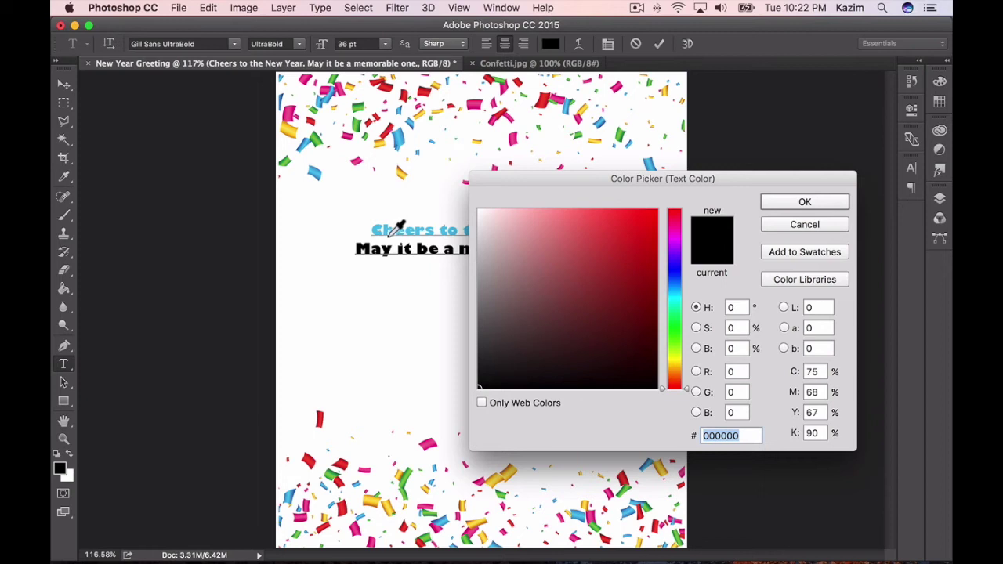
pyautogui.click(399, 228)
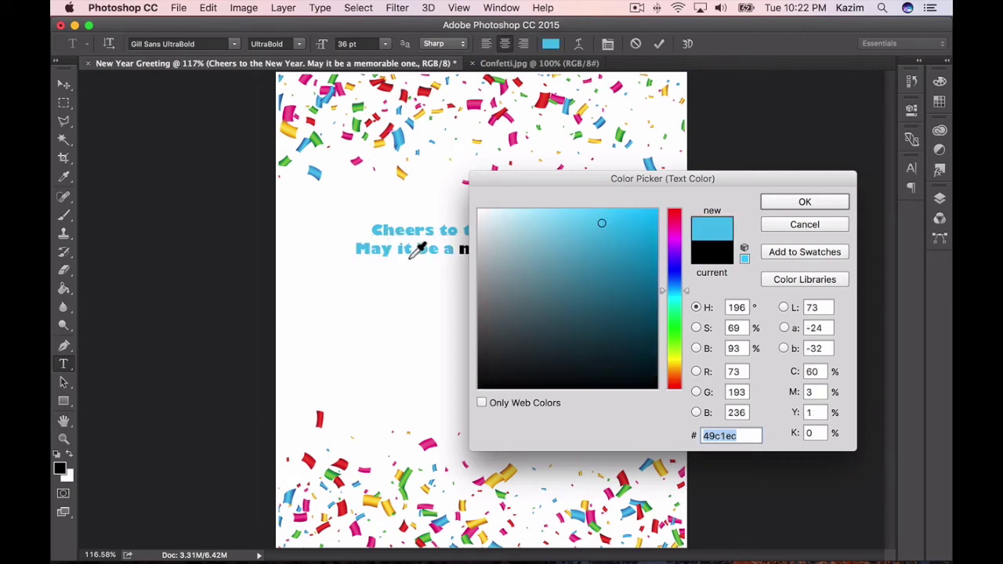
pyautogui.click(821, 207)
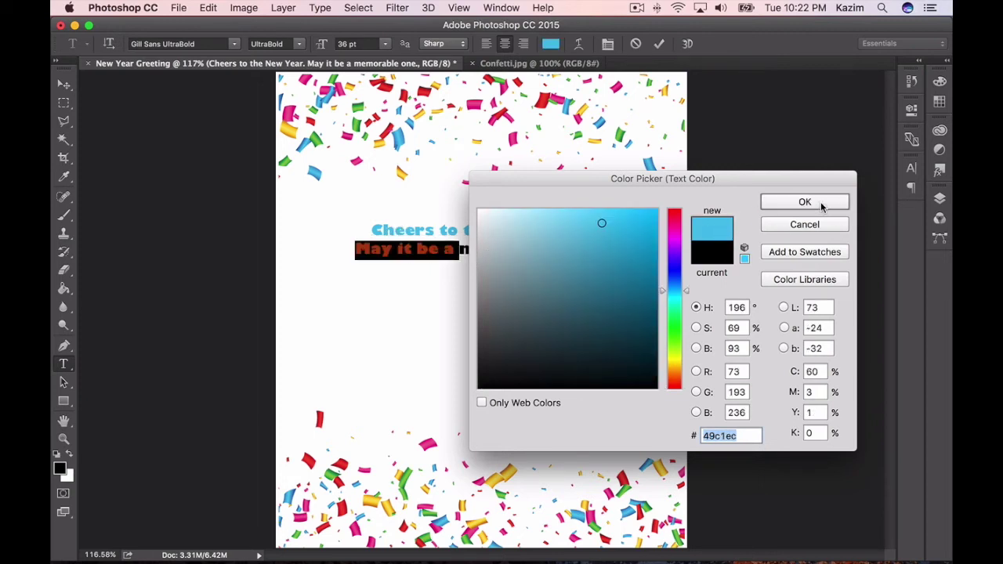
pyautogui.click(484, 254)
# - Colour the words "memorable one." red (ef452e) by sampling a red confetti piece, and commit the text edit
pyautogui.moveTo(460, 251); pyautogui.dragTo(613, 249)
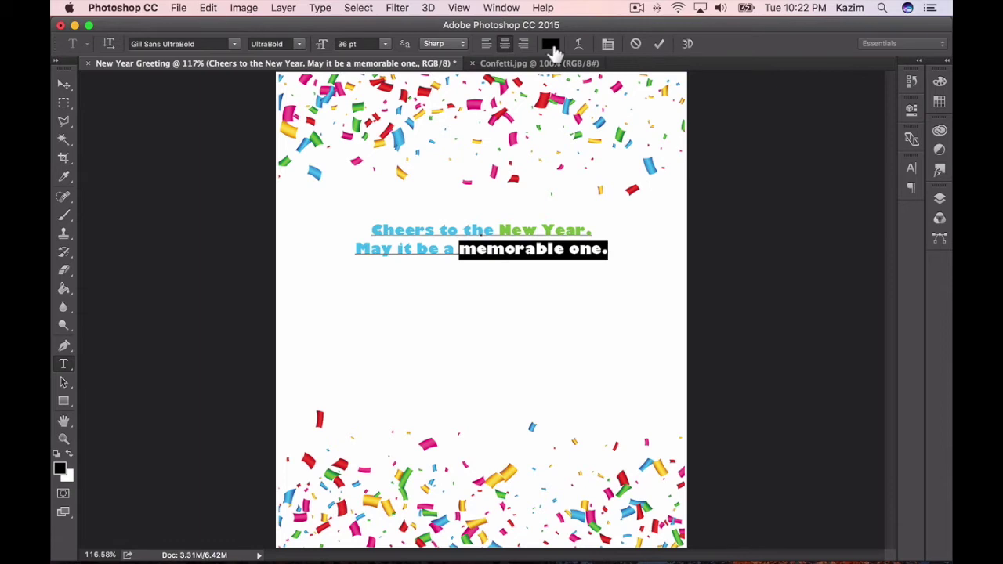
pyautogui.click(551, 45)
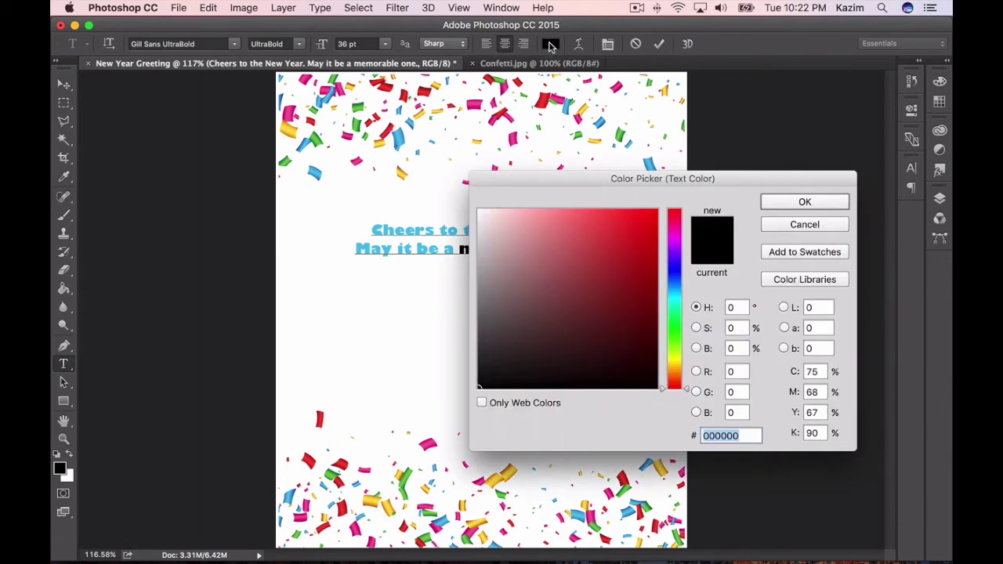
pyautogui.click(549, 101)
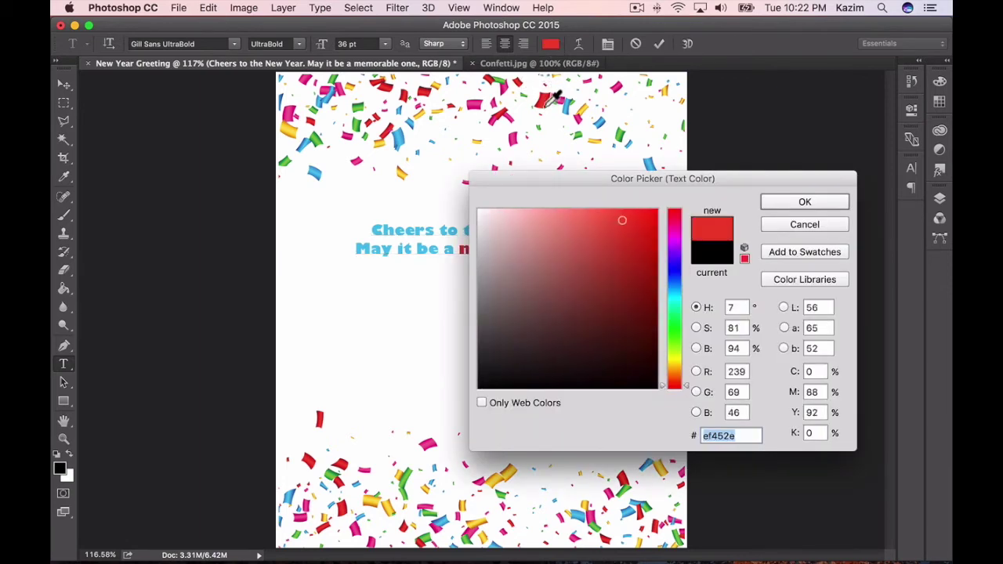
pyautogui.moveTo(729, 187); pyautogui.dragTo(663, 190)
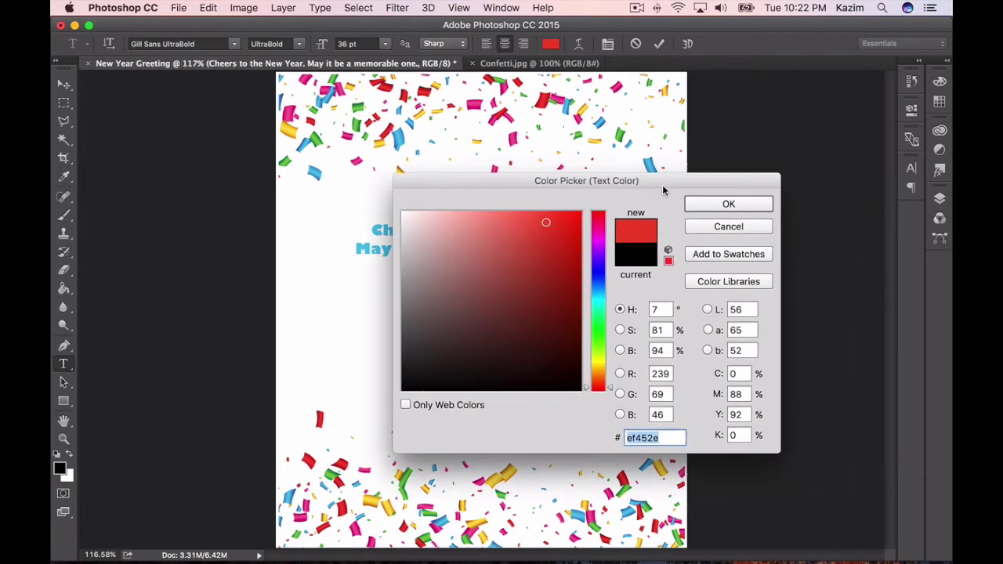
pyautogui.click(747, 204)
pyautogui.click(568, 249)
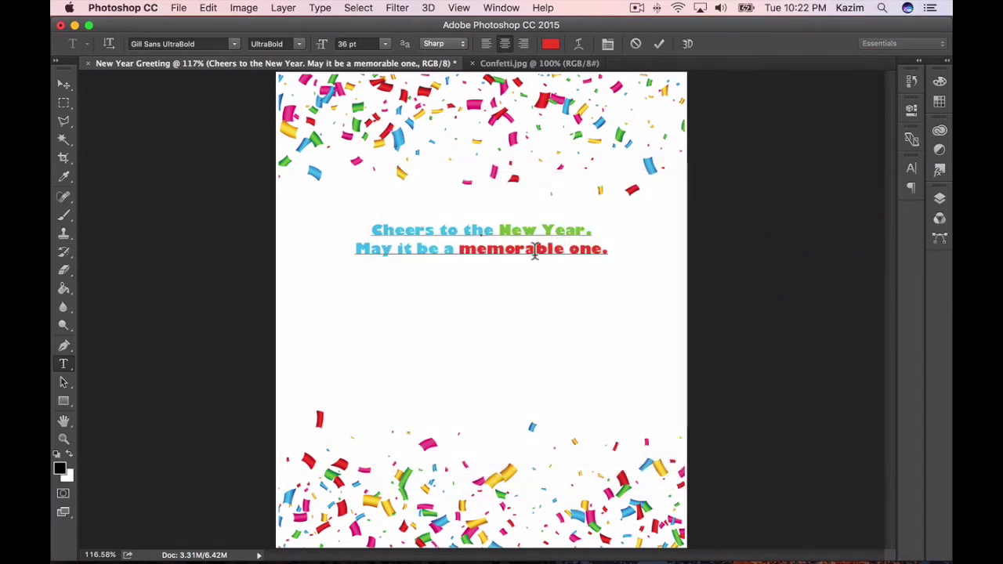
pyautogui.click(63, 85)
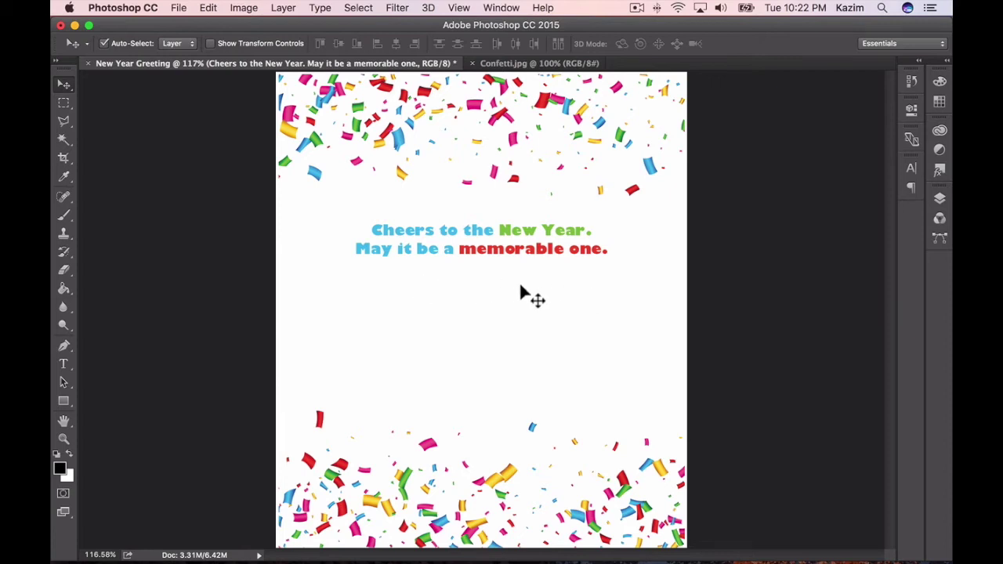
# - Add the text "HAPPY NEW YEAR" below the greeting and align its left edge with the line "May it be a memorable one."
pyautogui.click(64, 365)
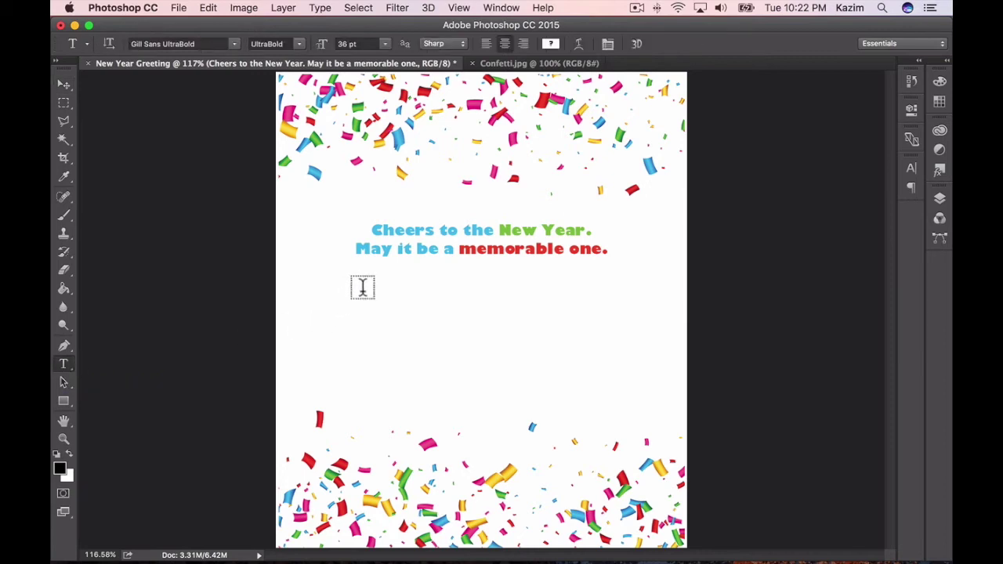
pyautogui.click(363, 297)
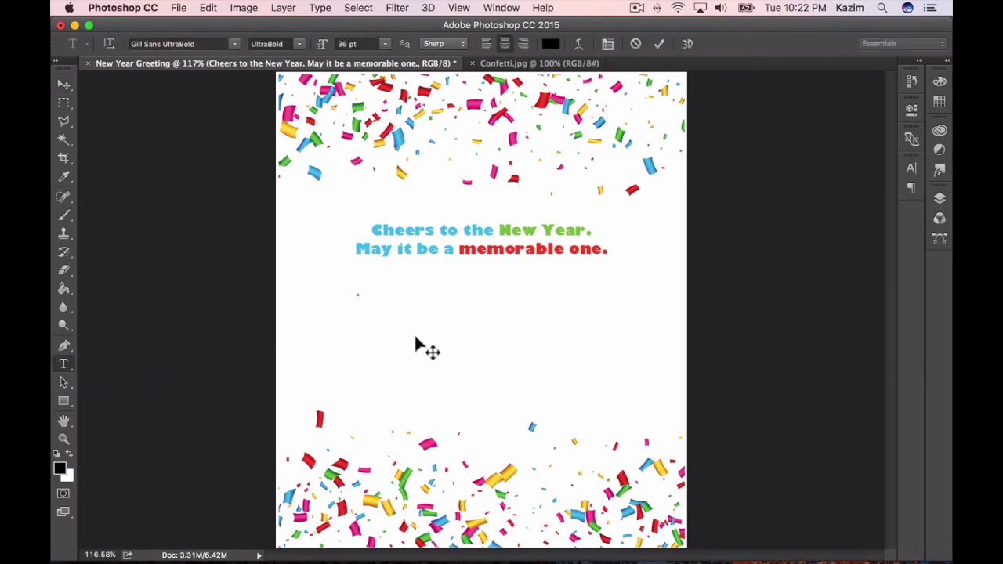
pyautogui.write('HAPPY NEW YEAR')
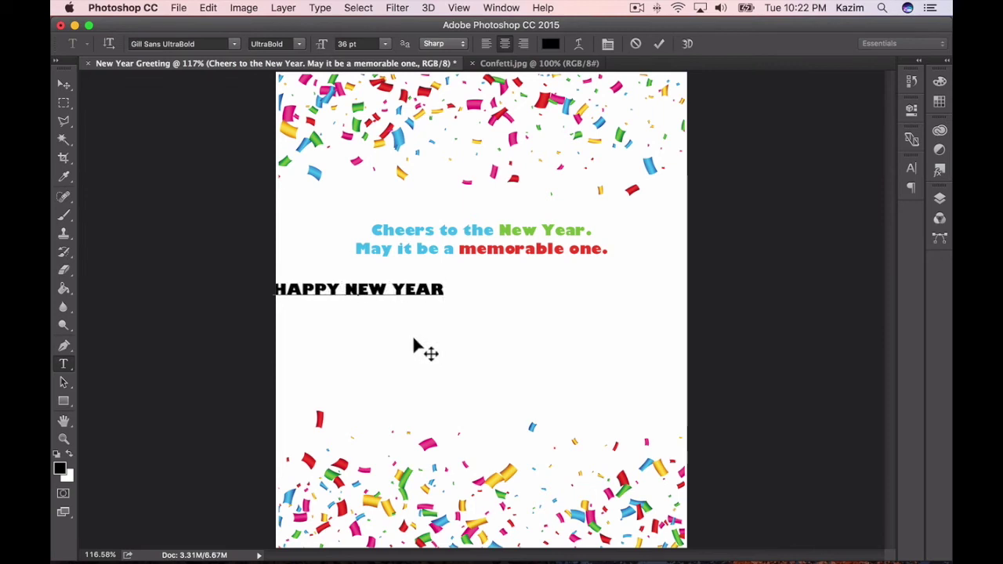
pyautogui.click(64, 84)
pyautogui.moveTo(316, 302); pyautogui.dragTo(386, 286)
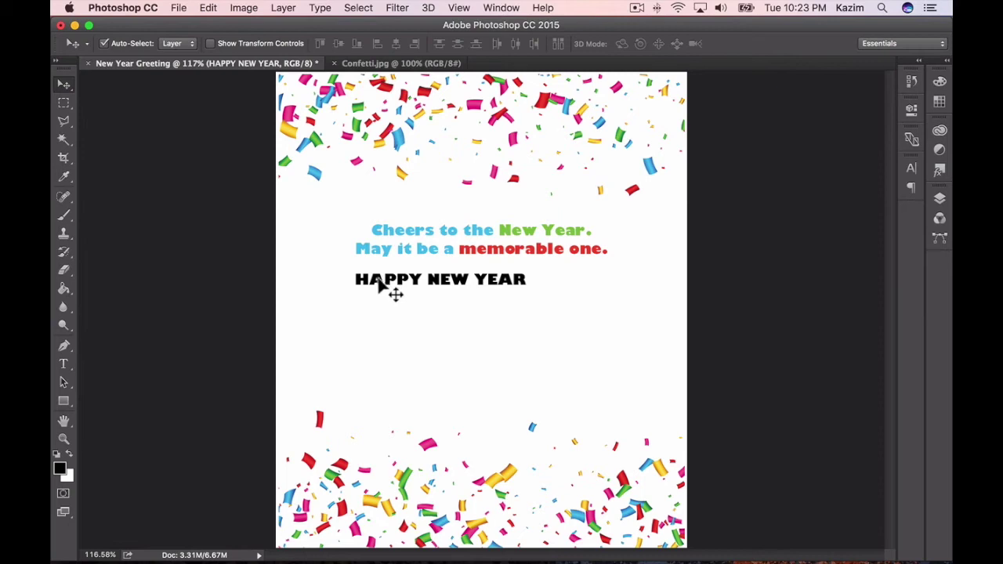
# - Scale the "HAPPY NEW YEAR" text proportionally to about 148% so it spans the width of the greeting line above
pyautogui.press('super')
pyautogui.press('super+t')
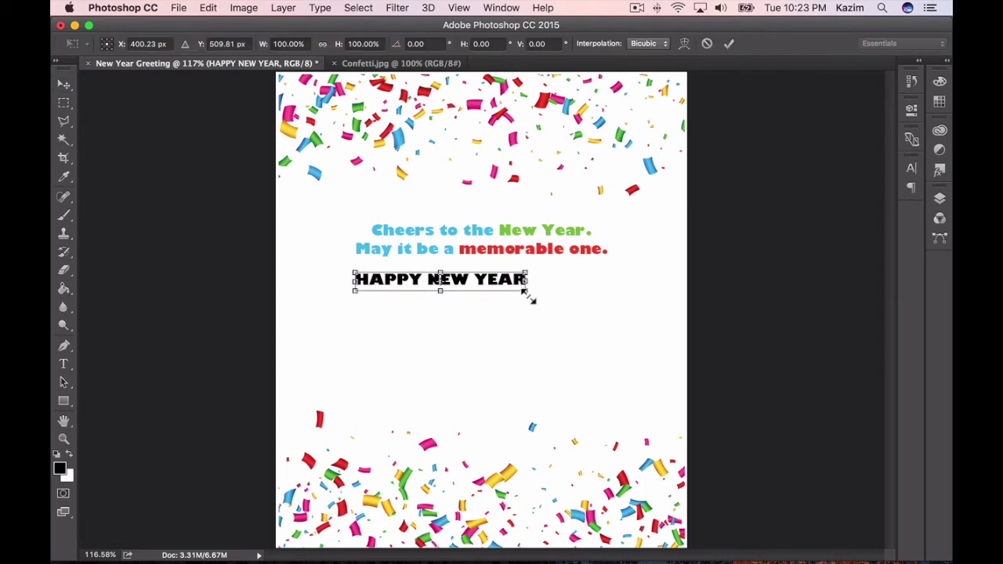
pyautogui.moveTo(530, 296); pyautogui.dragTo(610, 313)
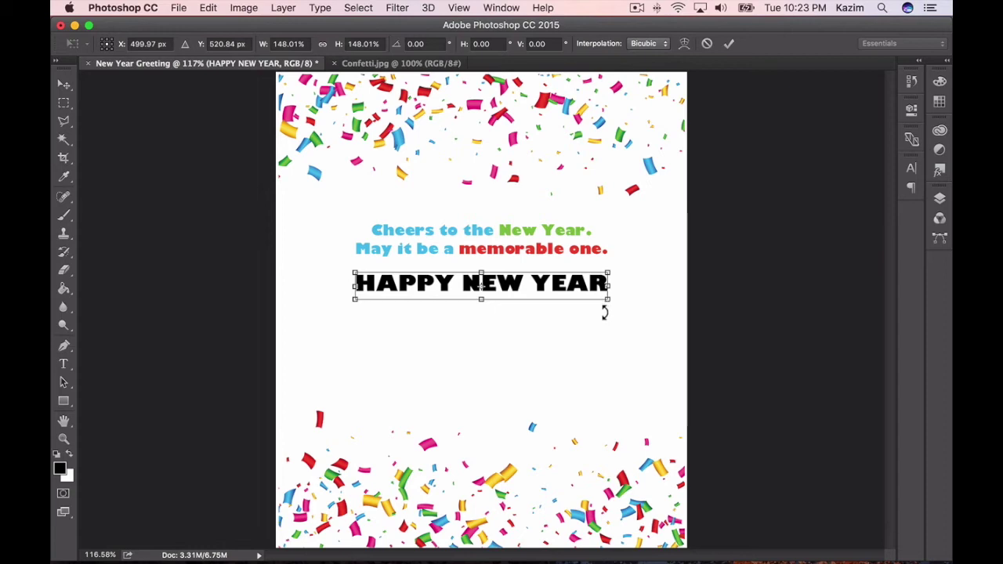
pyautogui.press('Return')
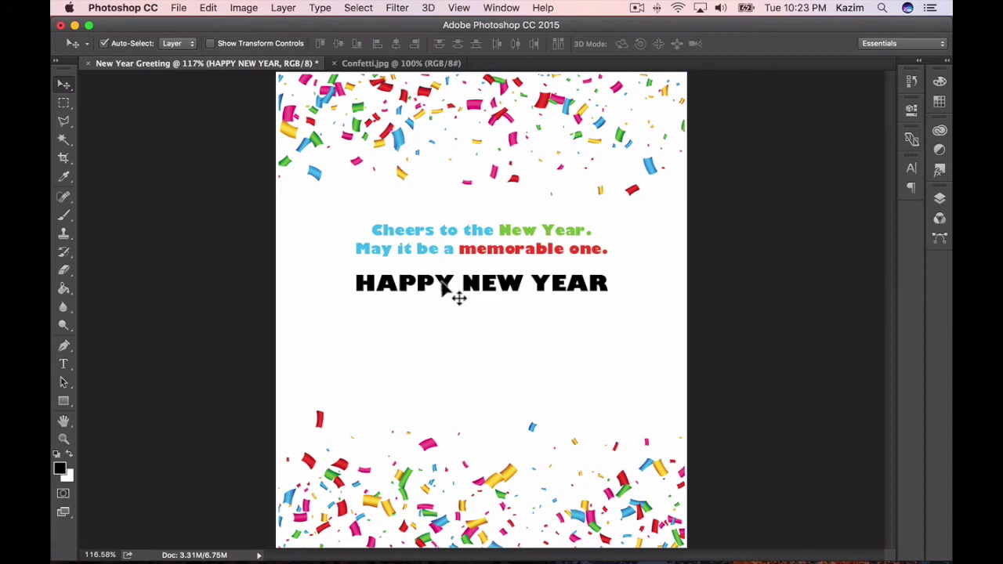
# - Change the font of the whole "HAPPY NEW YEAR" text to Budmo Jiggler and commit the edit
pyautogui.click(64, 366)
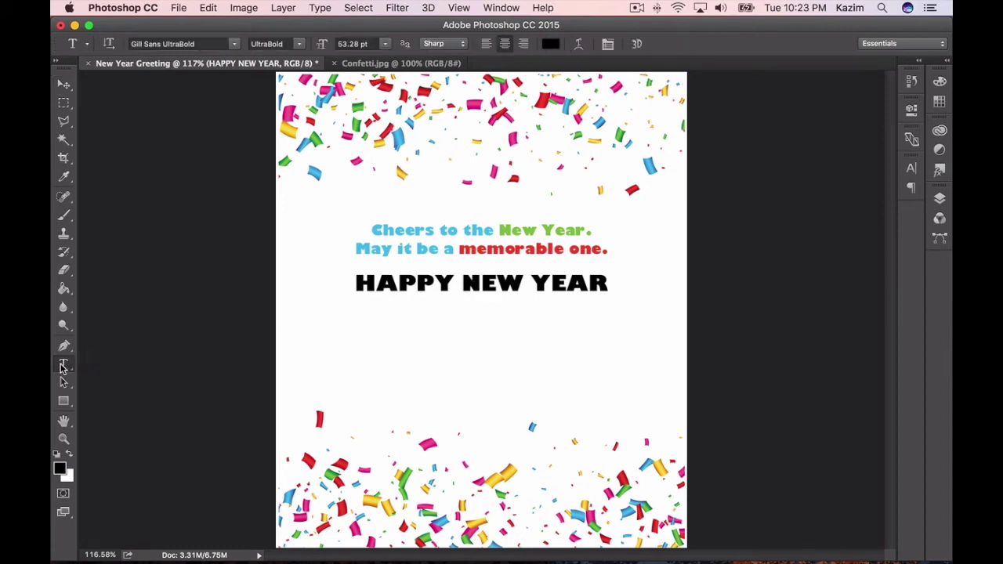
pyautogui.moveTo(360, 288); pyautogui.dragTo(611, 286)
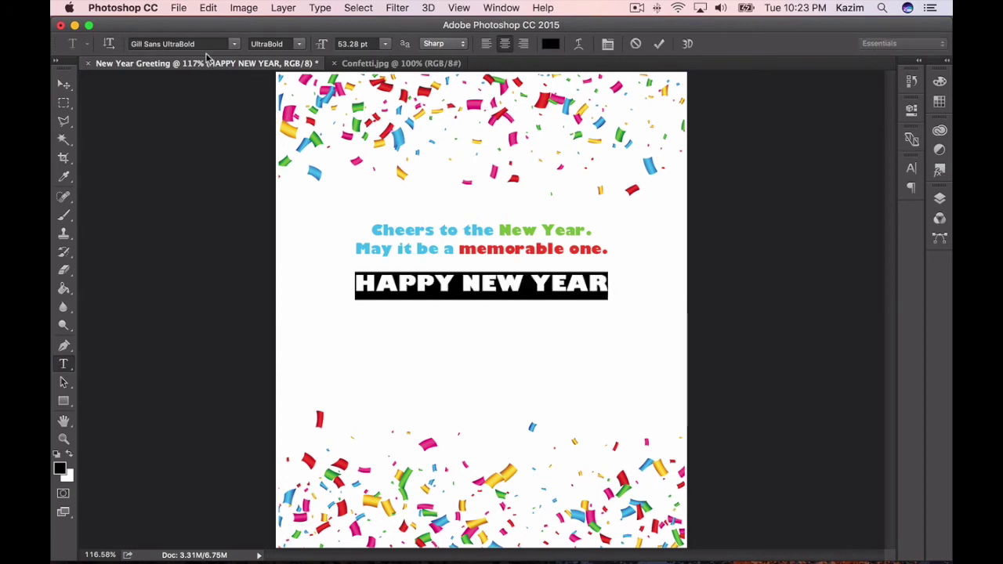
pyautogui.click(203, 44)
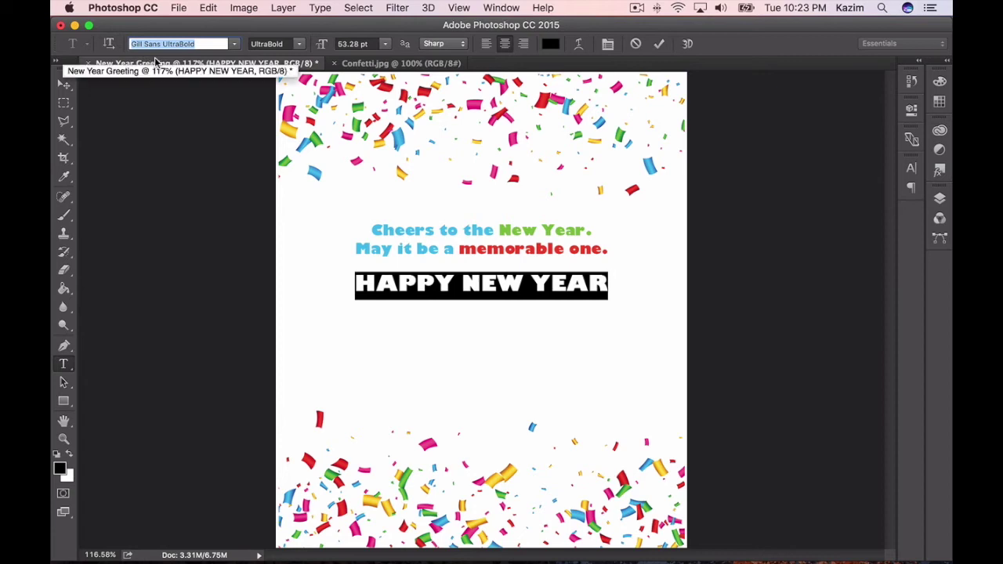
pyautogui.write('Ud')
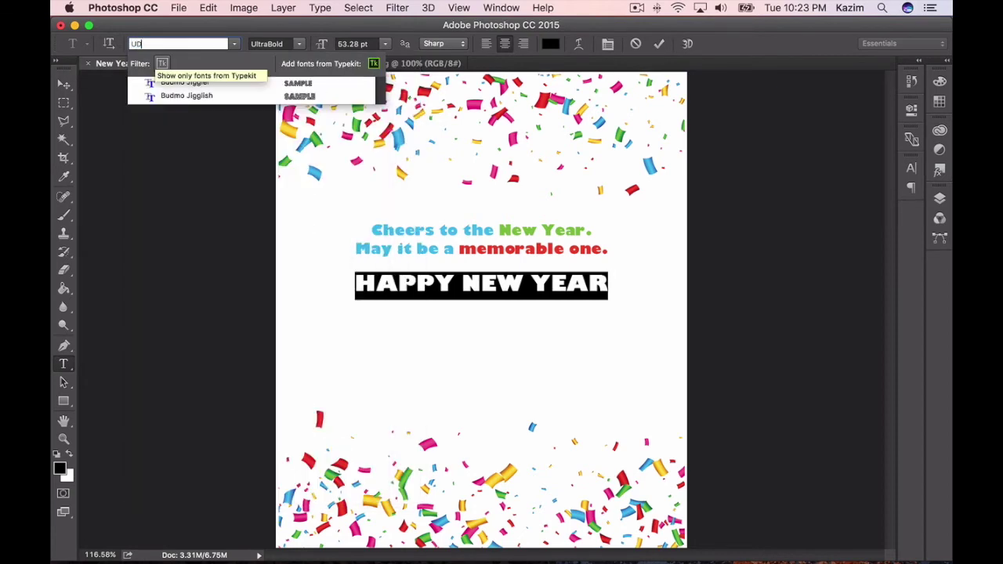
pyautogui.press('BackSpace')
pyautogui.press('BackSpace')
pyautogui.write('B')
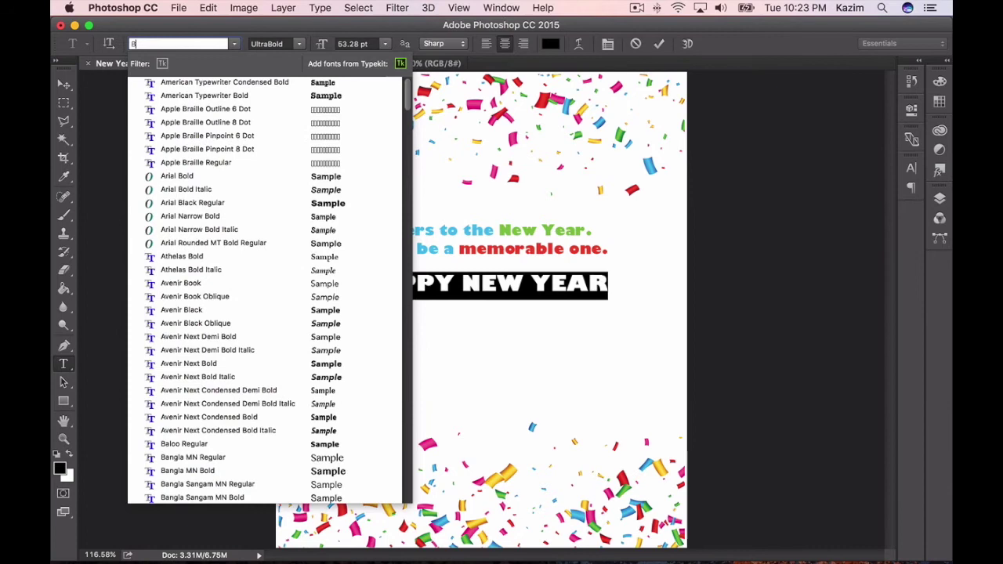
pyautogui.write('uD')
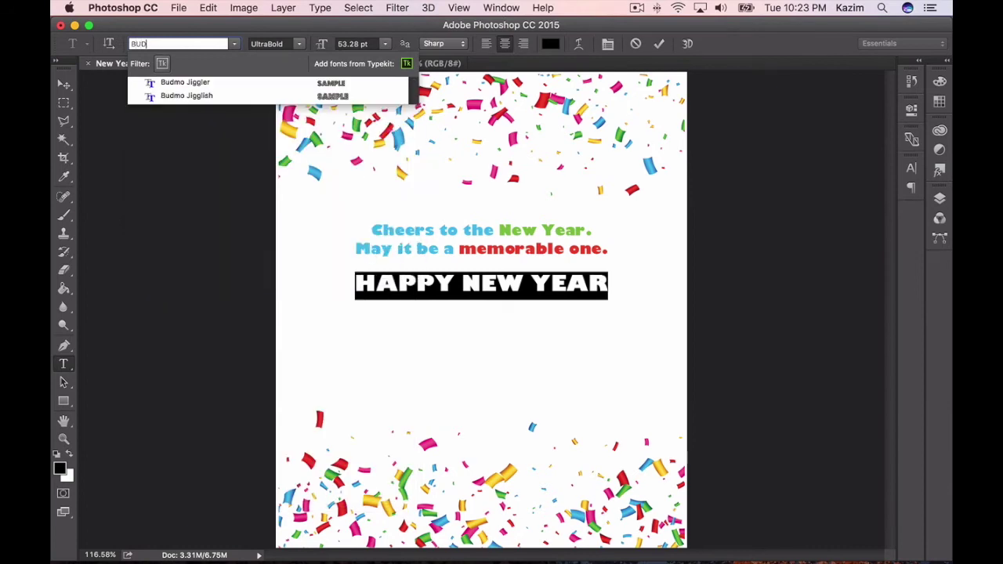
pyautogui.click(187, 83)
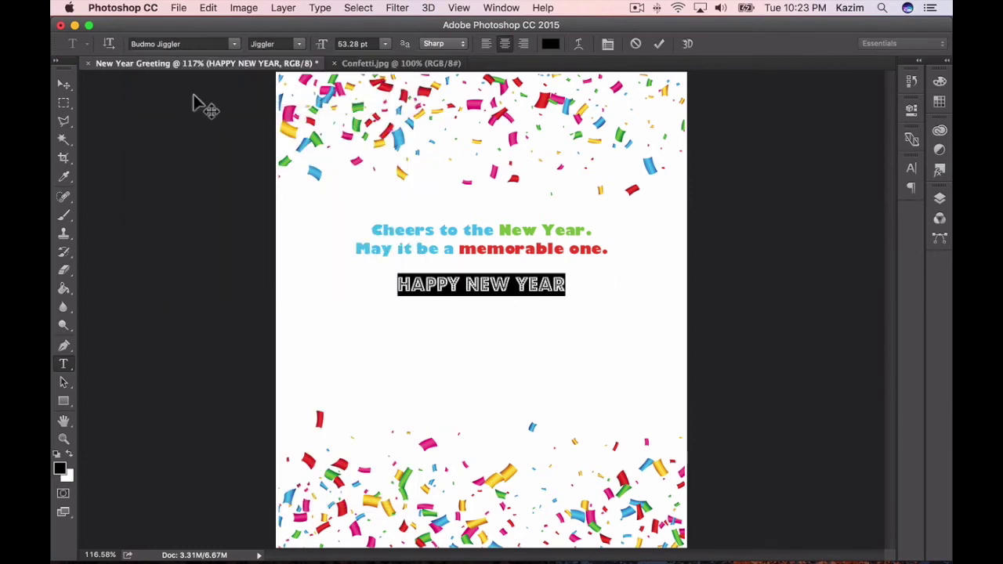
pyautogui.click(65, 86)
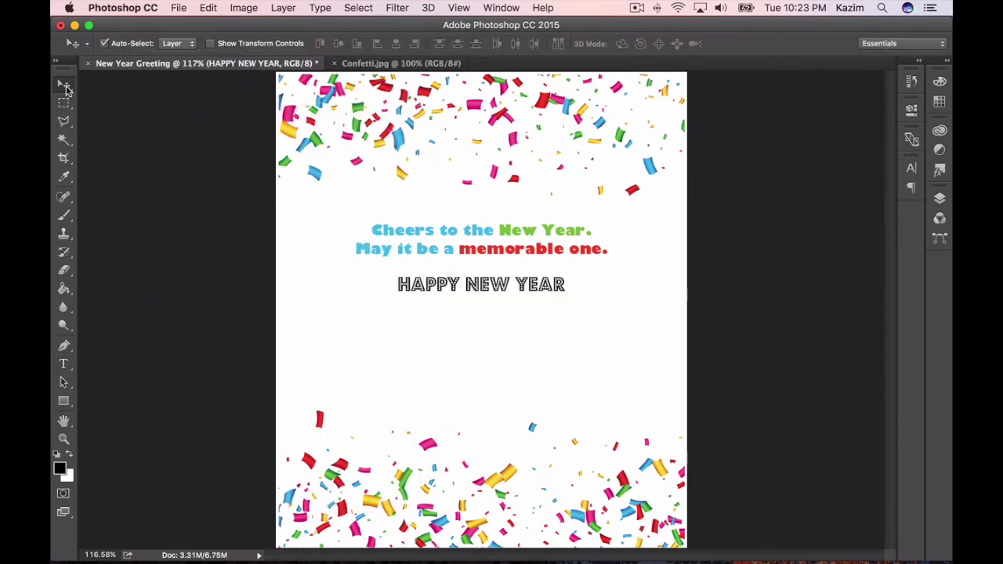
# - Set the font size of the whole "HAPPY NEW YEAR" text to 92 pt
pyautogui.click(63, 364)
pyautogui.moveTo(400, 290); pyautogui.dragTo(567, 294)
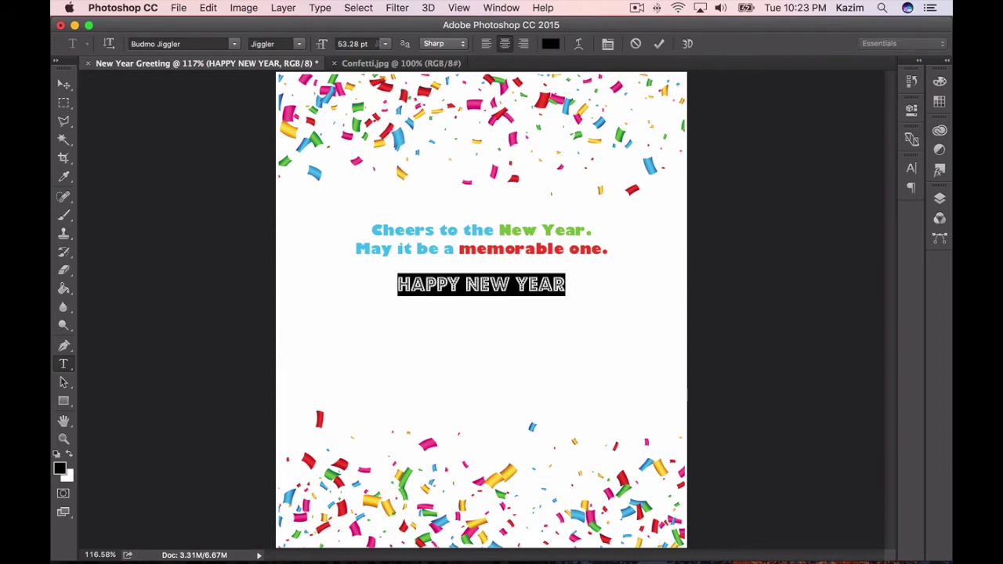
pyautogui.click(384, 44)
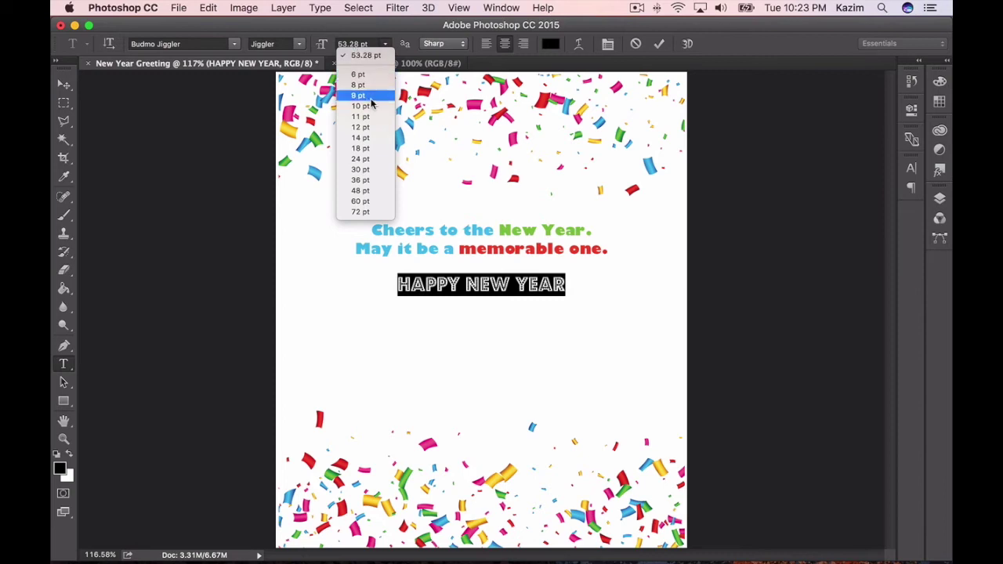
pyautogui.click(378, 212)
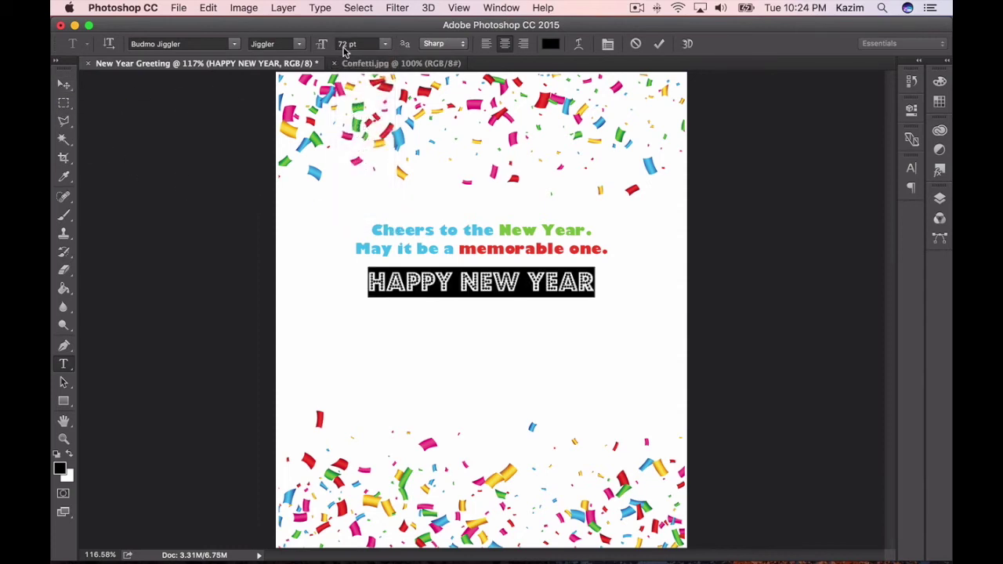
pyautogui.click(360, 43)
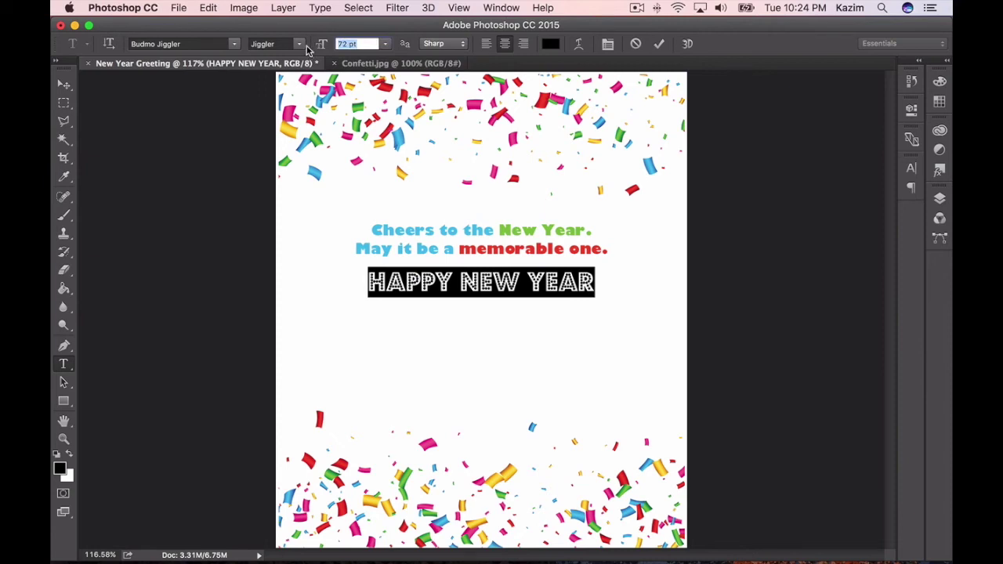
pyautogui.write('92')
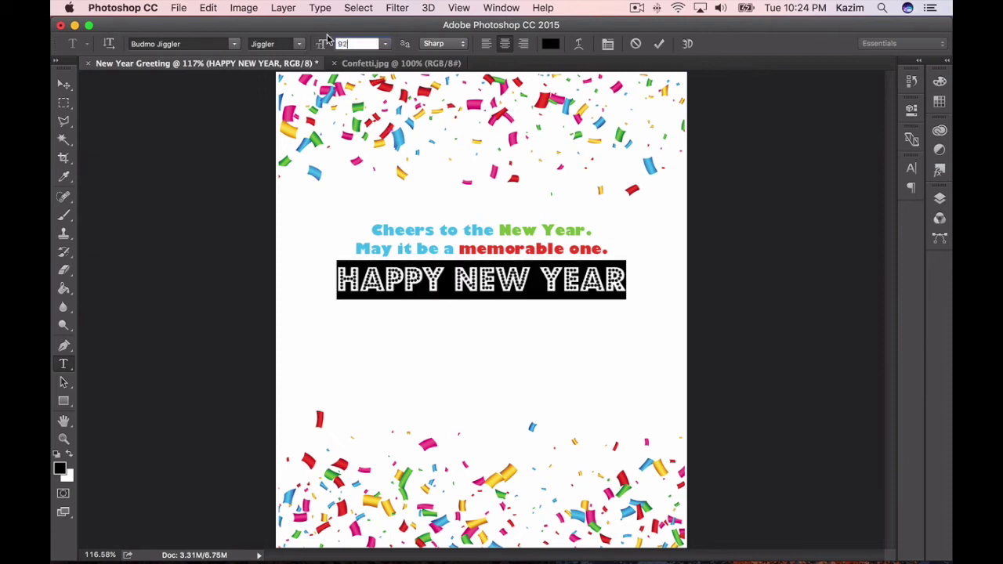
# - Set the font size of the whole "HAPPY NEW YEAR" text to 82 pt and commit the edit
pyautogui.write('9')
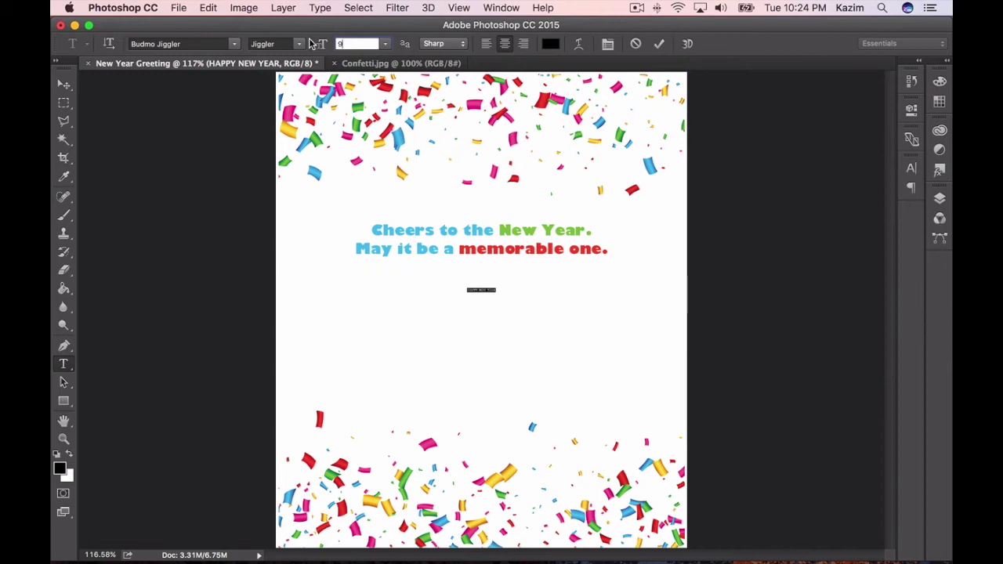
pyautogui.write('2')
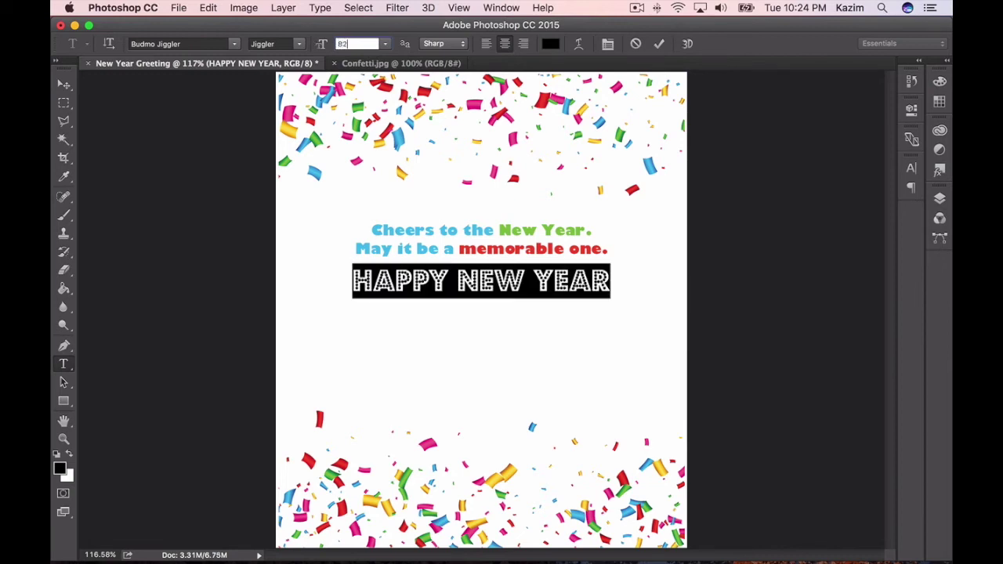
pyautogui.click(62, 86)
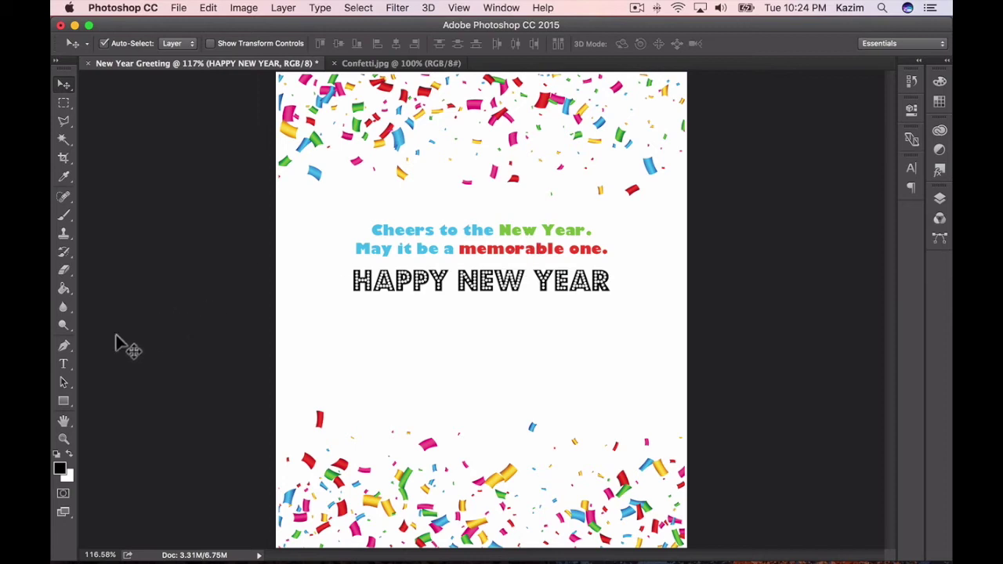
# - Colour the word "HAPPY" in the title light blue (49c1ec), sampled from the blue words of the greeting
pyautogui.click(63, 367)
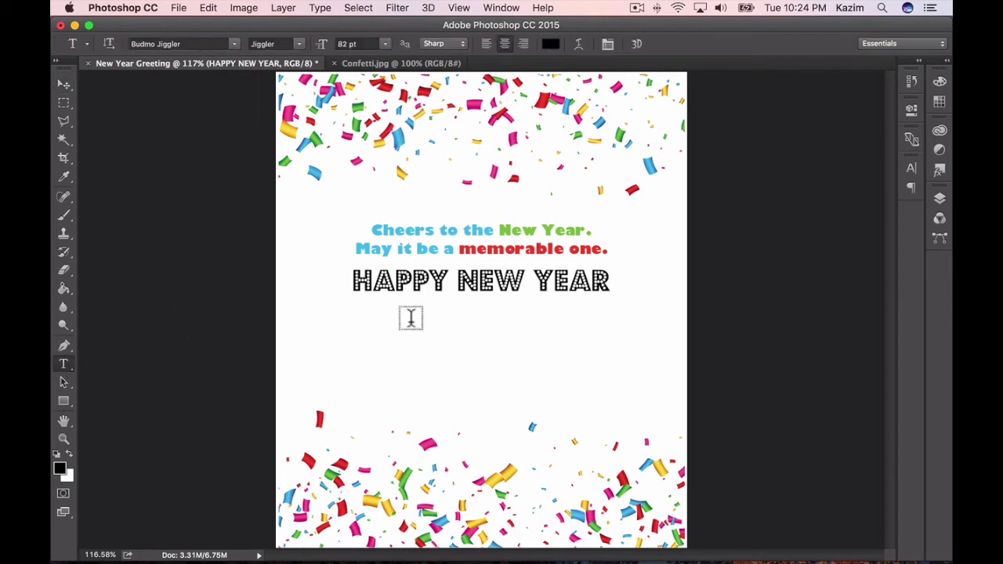
pyautogui.moveTo(361, 289); pyautogui.dragTo(445, 290)
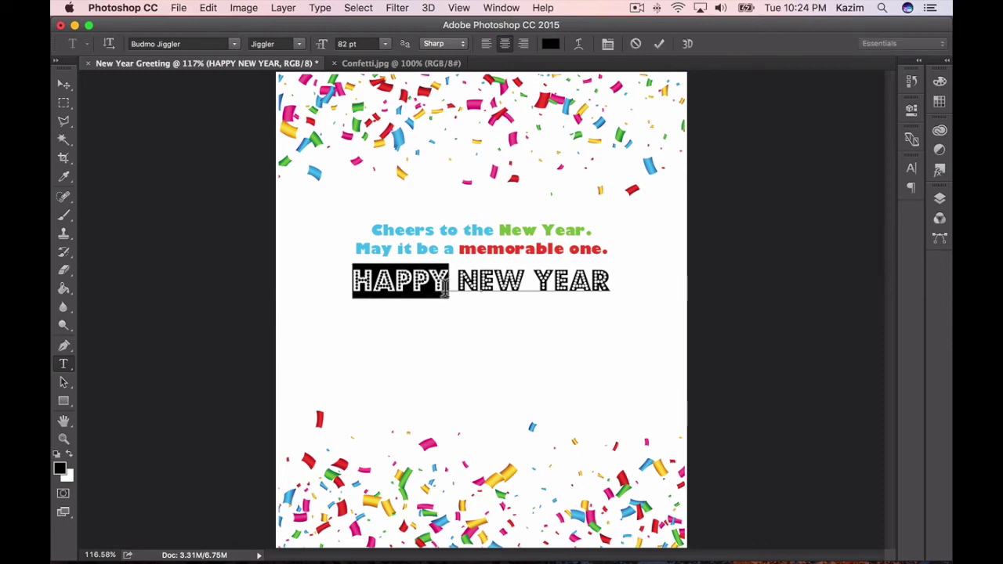
pyautogui.click(552, 45)
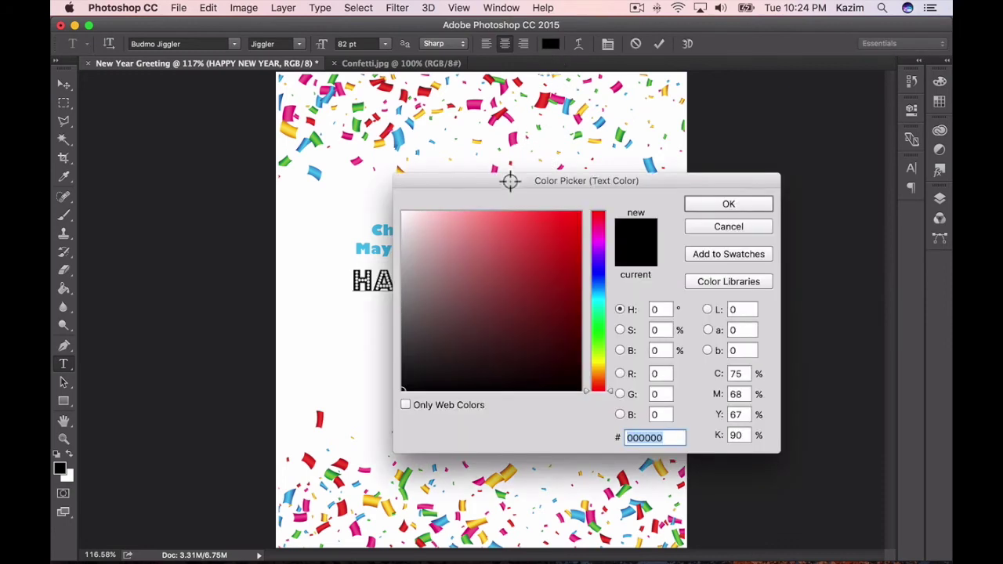
pyautogui.moveTo(510, 179); pyautogui.dragTo(533, 180)
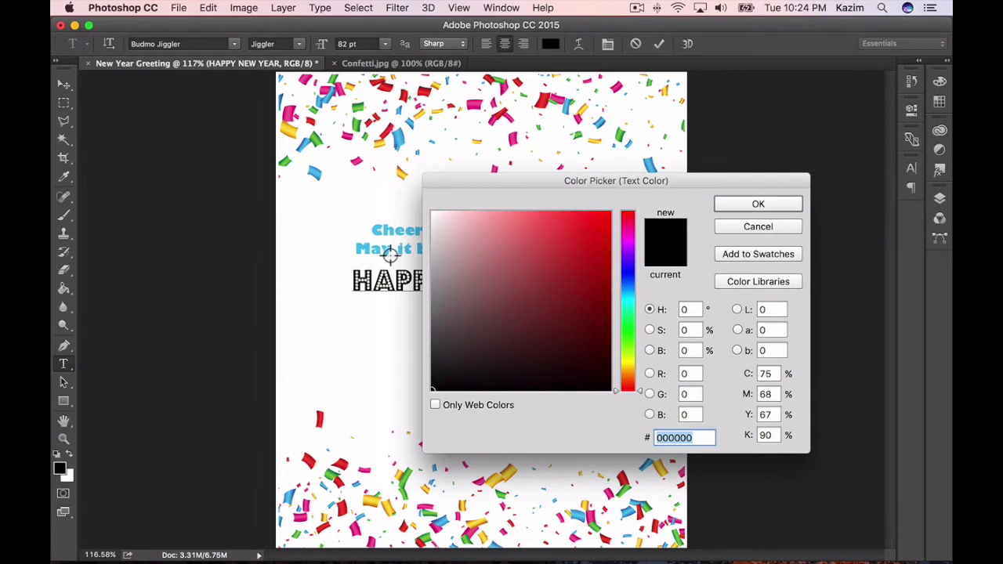
pyautogui.click(387, 252)
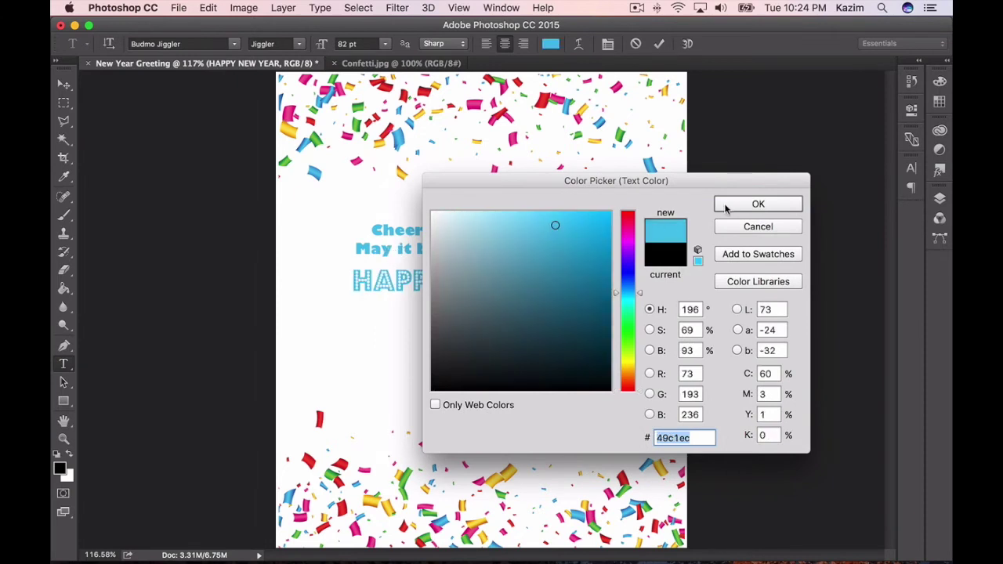
pyautogui.click(725, 206)
pyautogui.click(428, 276)
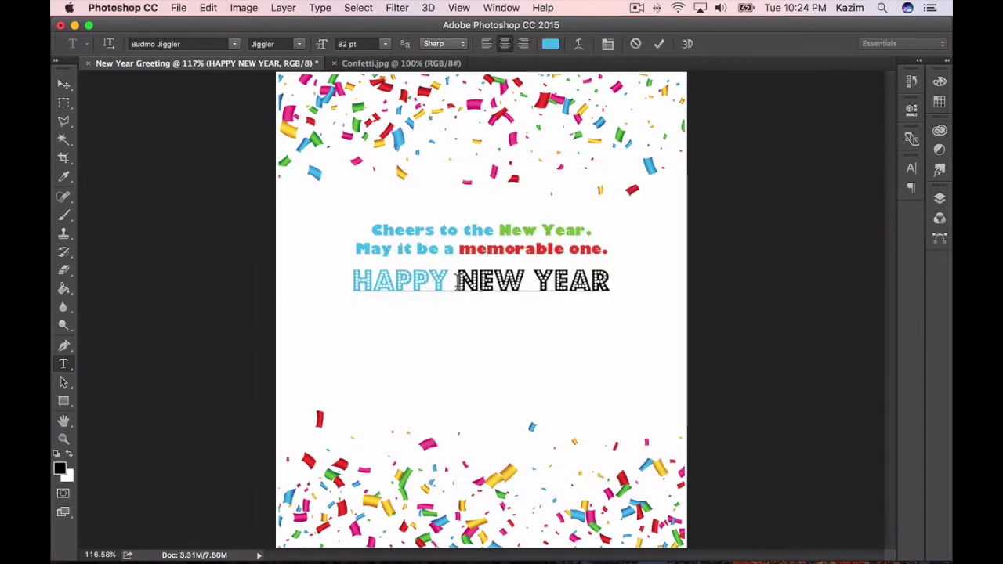
# - Colour the word "NEW" in the title green (81c242), sampled from the greeting's "New Year."
pyautogui.moveTo(459, 283); pyautogui.dragTo(525, 283)
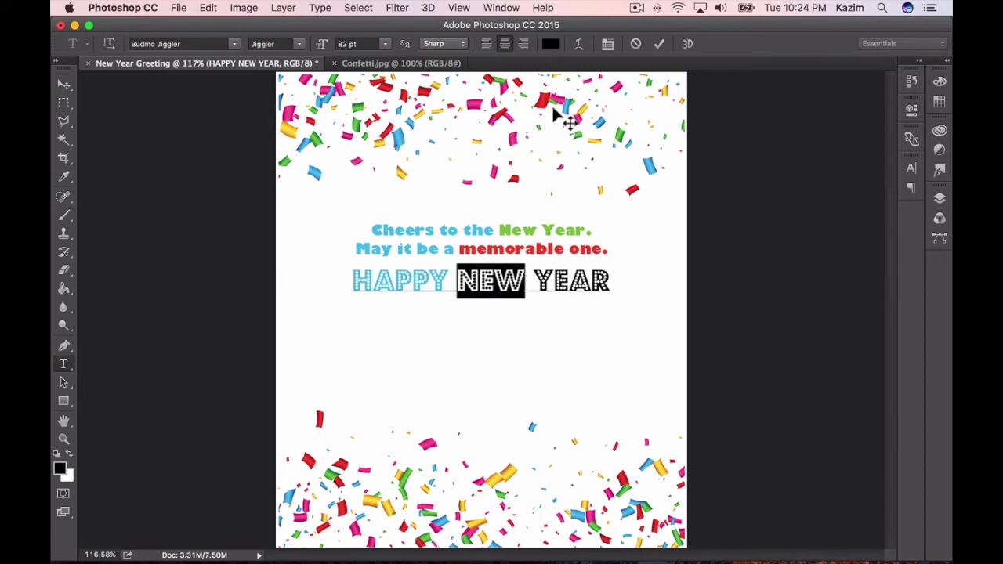
pyautogui.click(552, 44)
pyautogui.moveTo(534, 184); pyautogui.dragTo(652, 186)
pyautogui.click(522, 224)
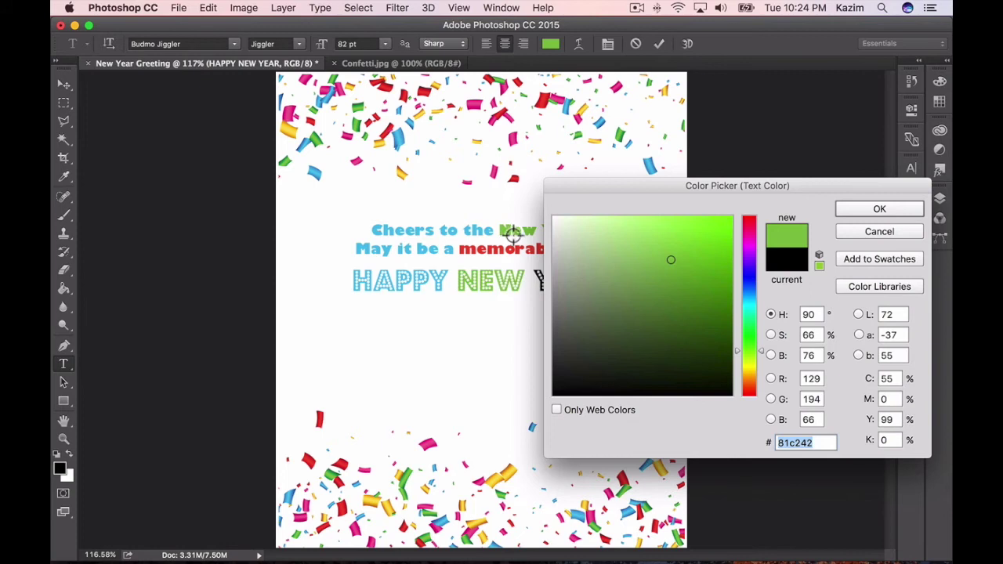
pyautogui.click(879, 210)
# - Colour the word "YEAR" in the title red (ef452e), sampled from the greeting's "memorable", and commit the text edit
pyautogui.click(534, 281)
pyautogui.moveTo(534, 281); pyautogui.dragTo(611, 280)
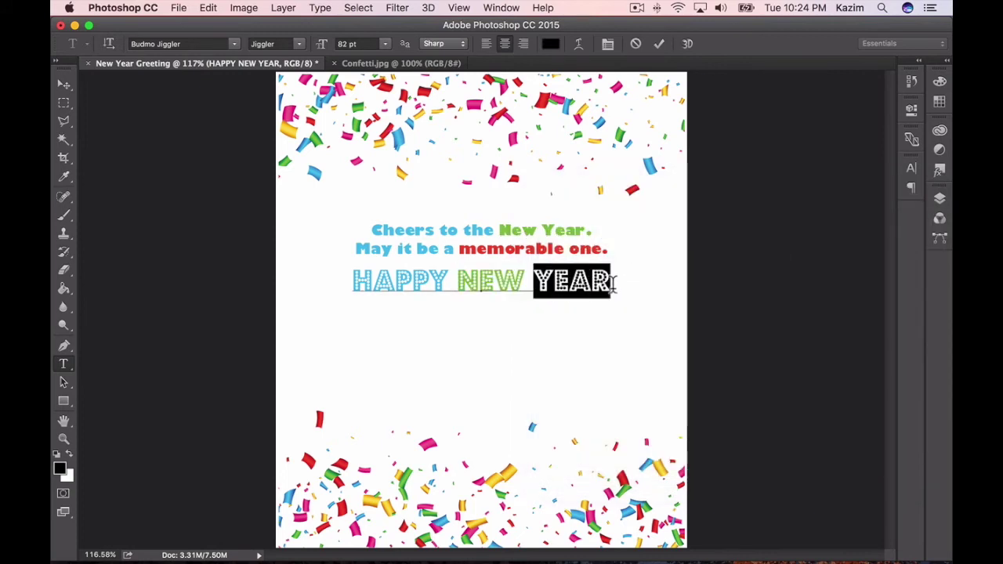
pyautogui.click(551, 44)
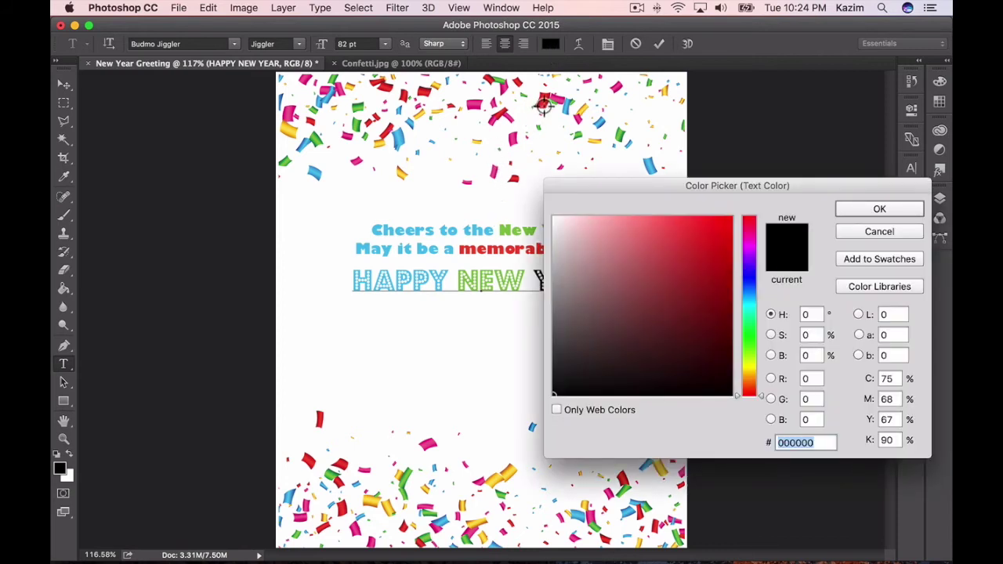
pyautogui.click(502, 252)
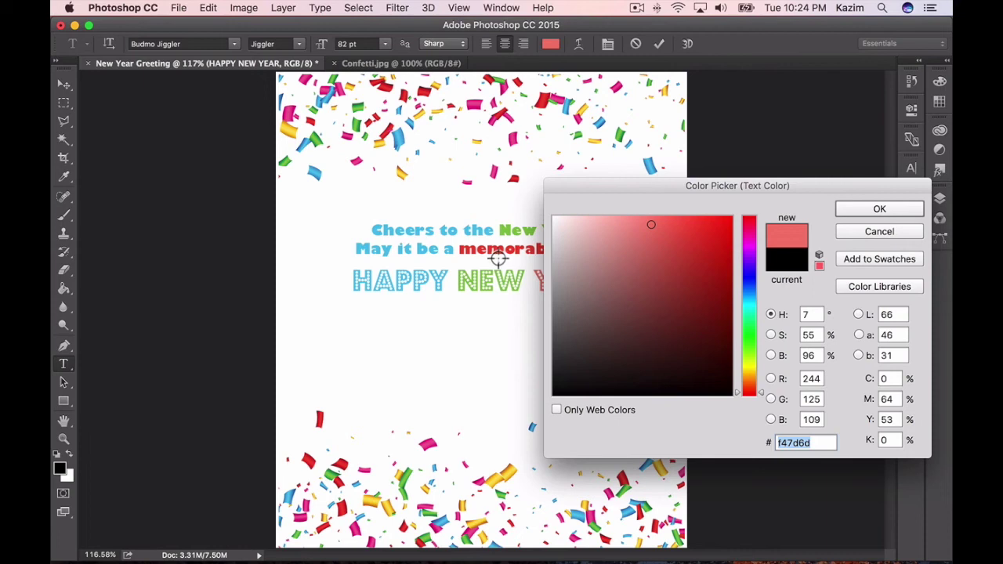
pyautogui.click(501, 254)
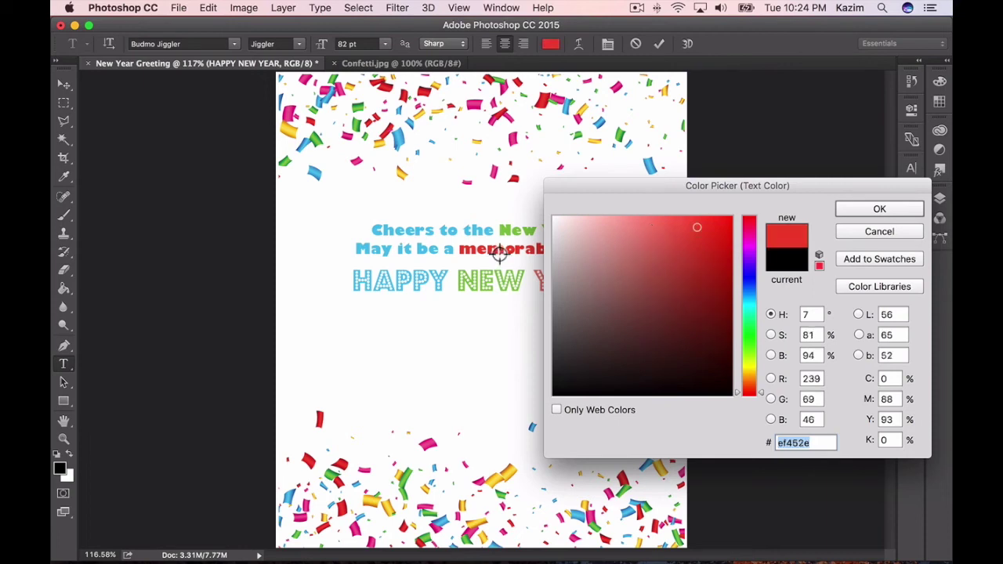
pyautogui.click(909, 209)
pyautogui.click(527, 276)
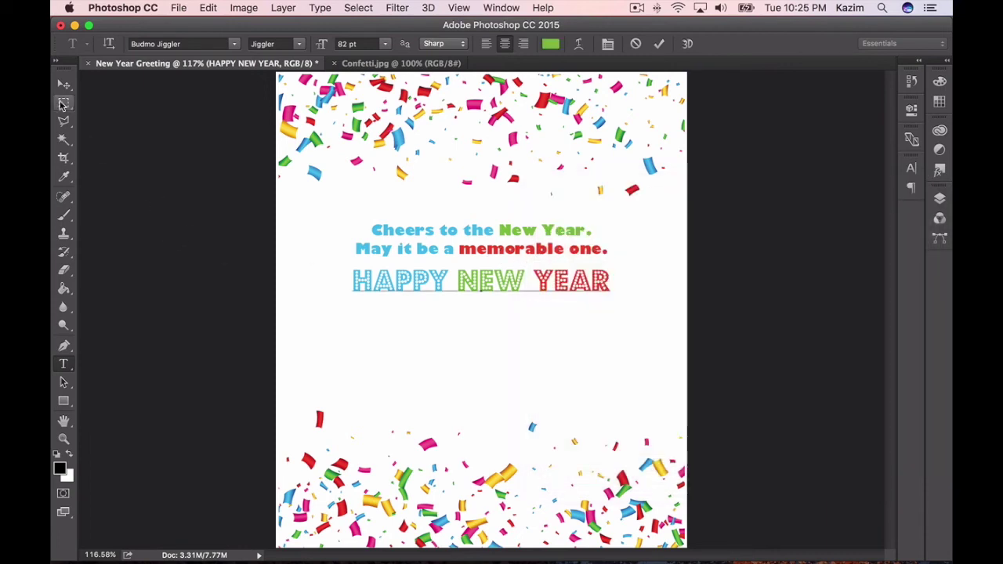
pyautogui.click(64, 86)
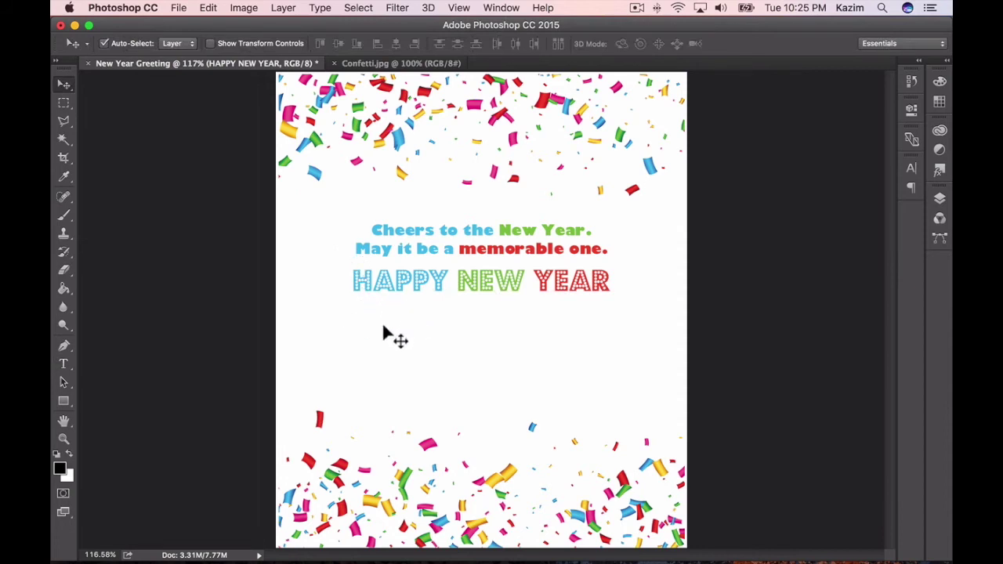
# - Add the text "2018" as a new text layer below the "HAPPY NEW YEAR" title
pyautogui.click(603, 335)
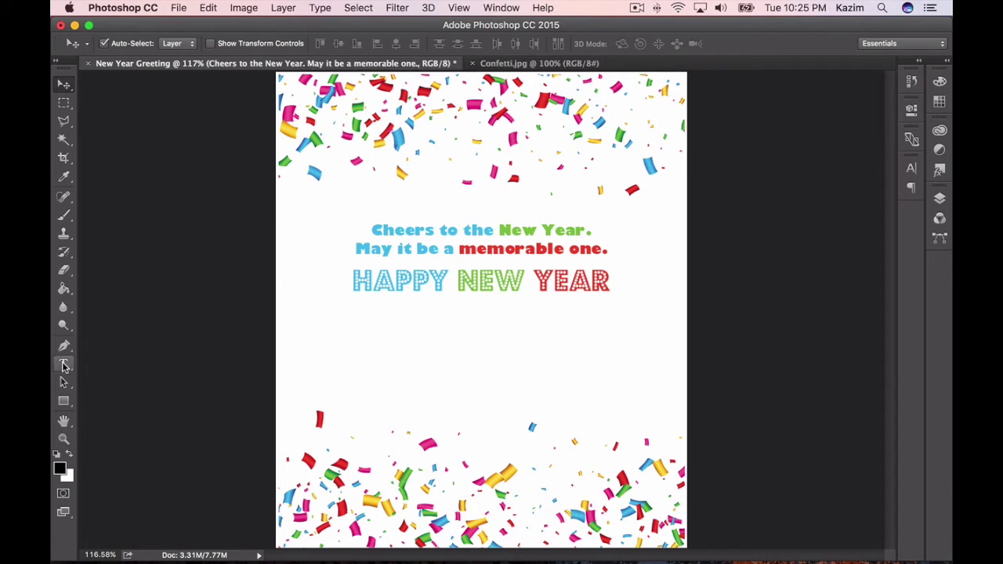
pyautogui.click(63, 365)
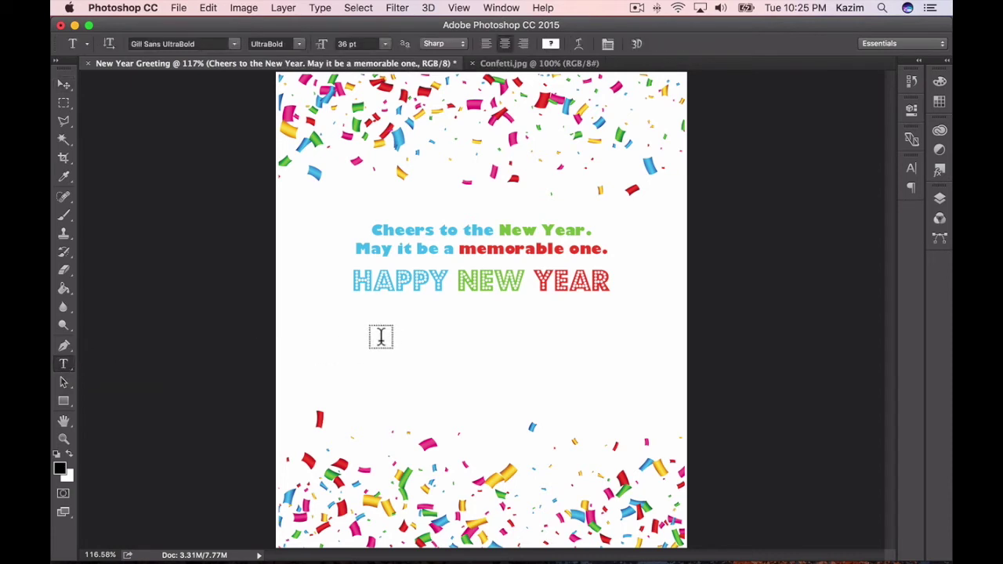
pyautogui.click(381, 335)
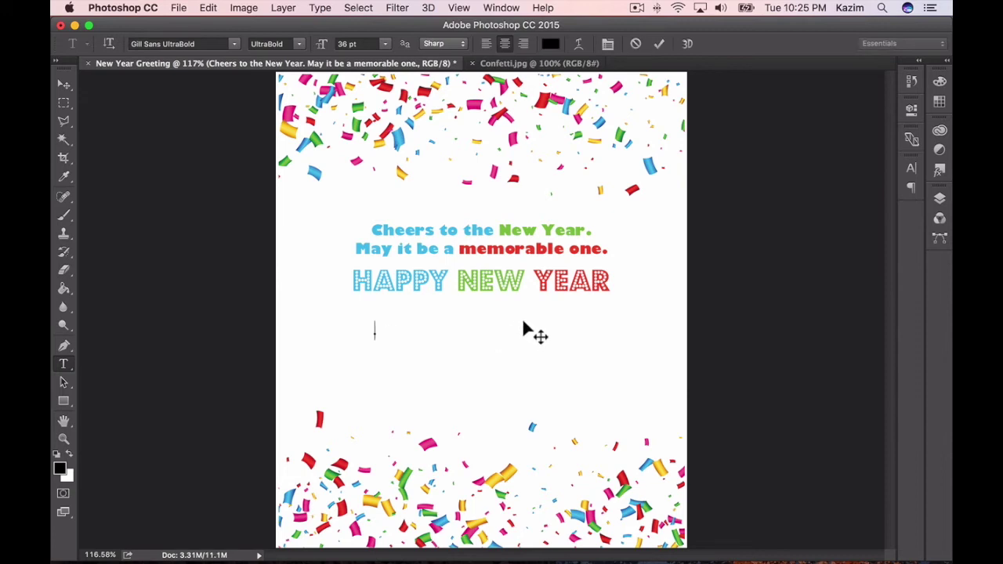
pyautogui.write('2018')
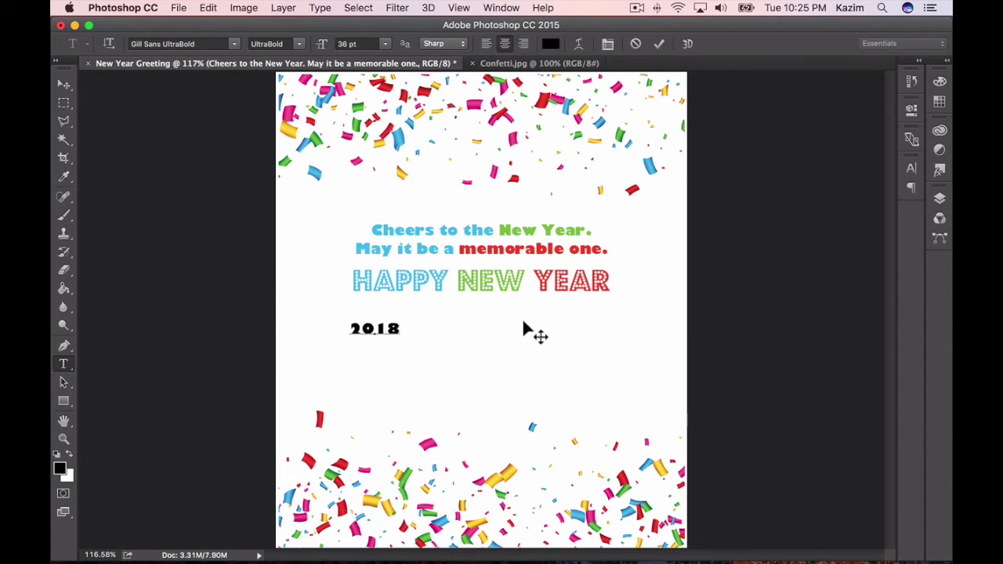
# - Set the font size of the whole "2018" text to 72 pt and commit the edit
pyautogui.moveTo(349, 329); pyautogui.dragTo(403, 332)
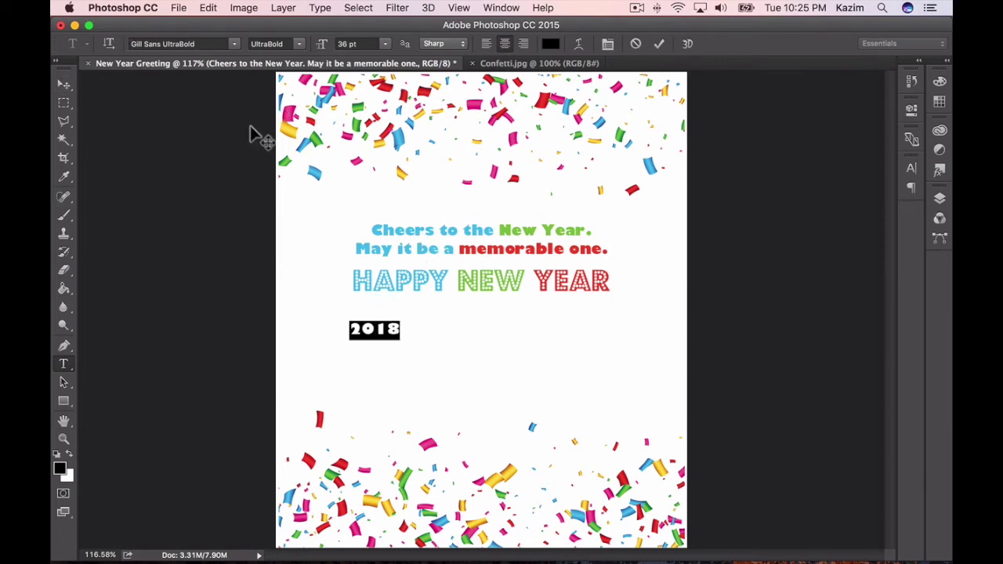
pyautogui.click(386, 49)
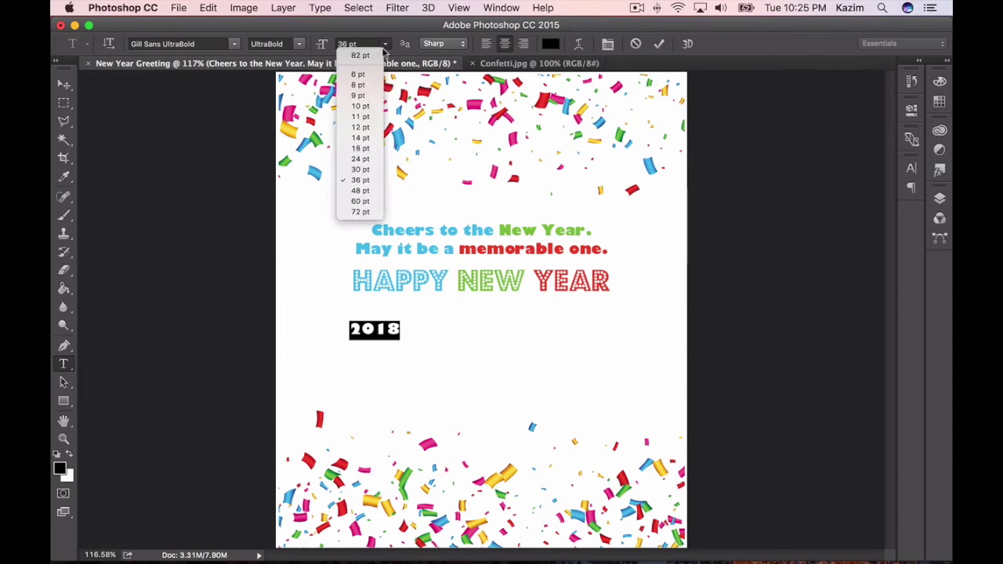
pyautogui.click(360, 211)
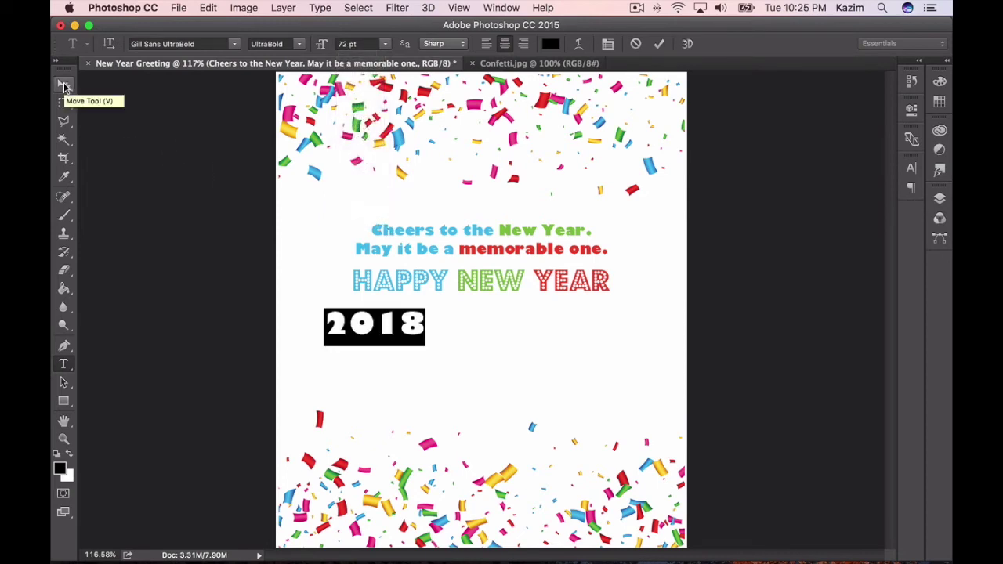
pyautogui.click(64, 86)
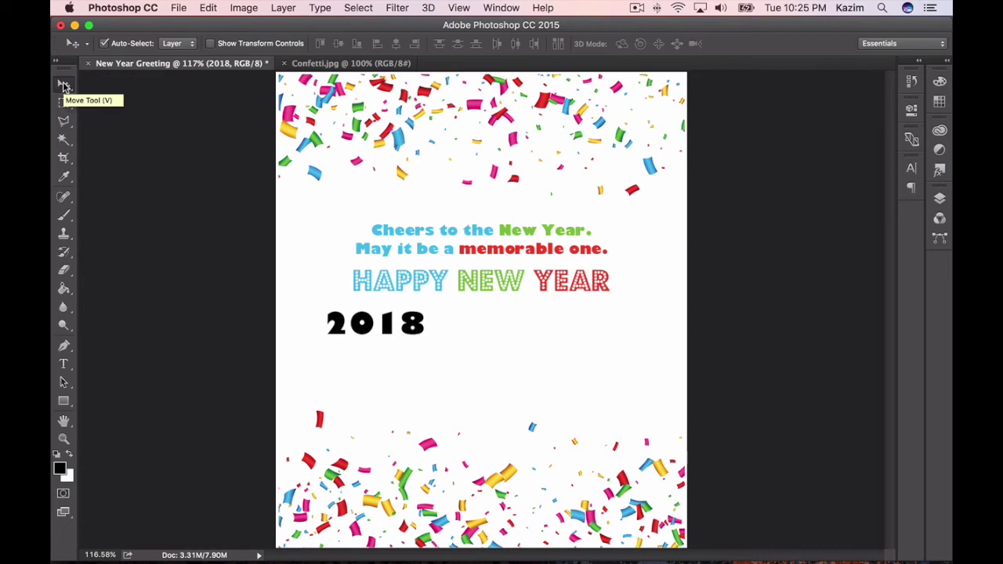
# - Scale the "2018" text proportionally to about 228% and align its left edge beneath the "HAPPY NEW YEAR" title
pyautogui.press('super+t')
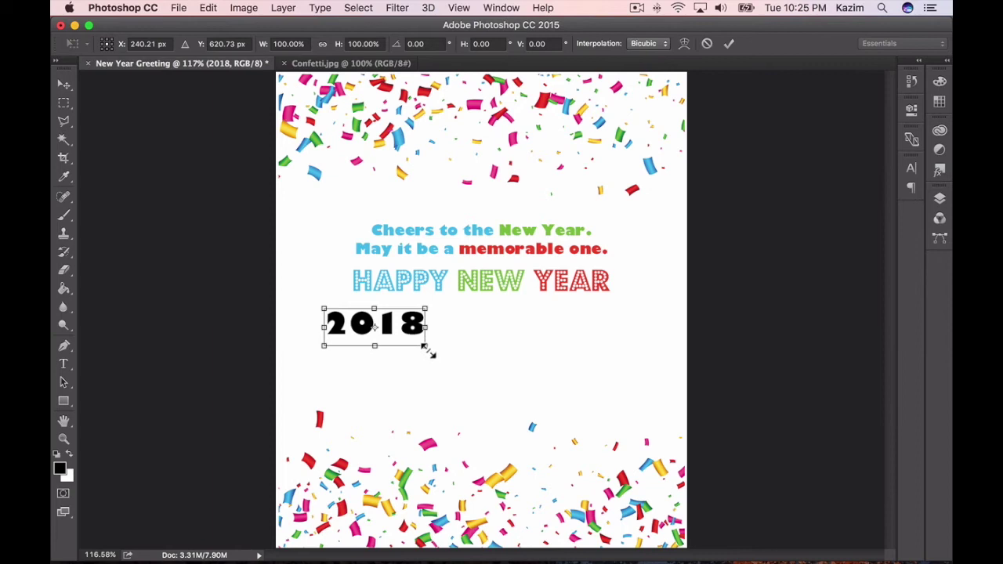
pyautogui.moveTo(430, 352); pyautogui.dragTo(553, 413)
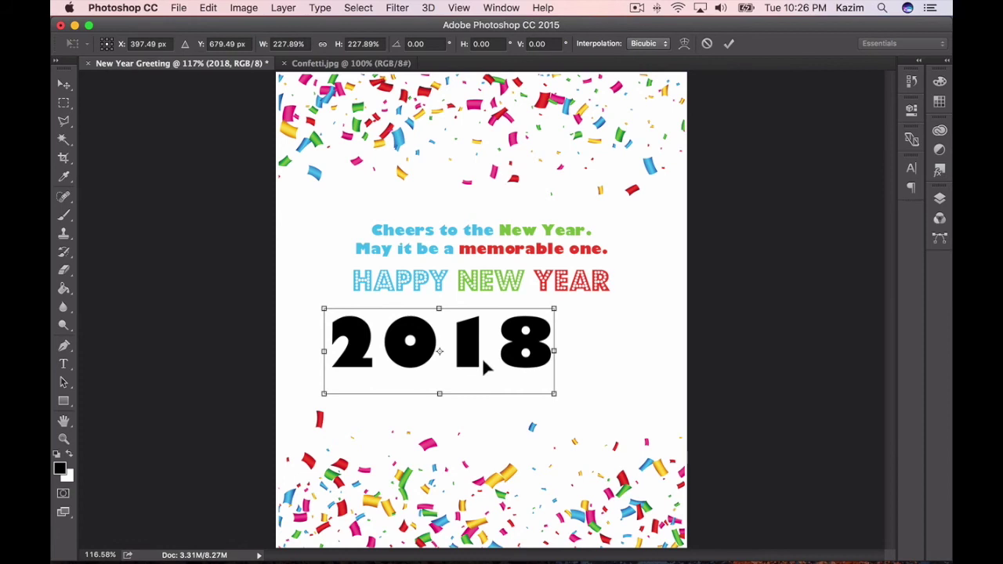
pyautogui.press('Return')
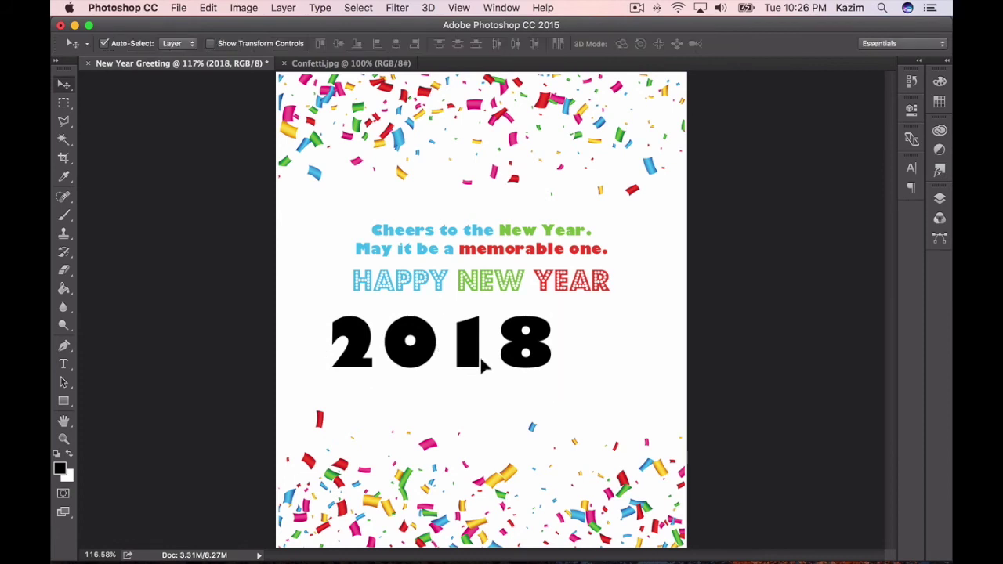
pyautogui.moveTo(468, 349); pyautogui.dragTo(487, 336)
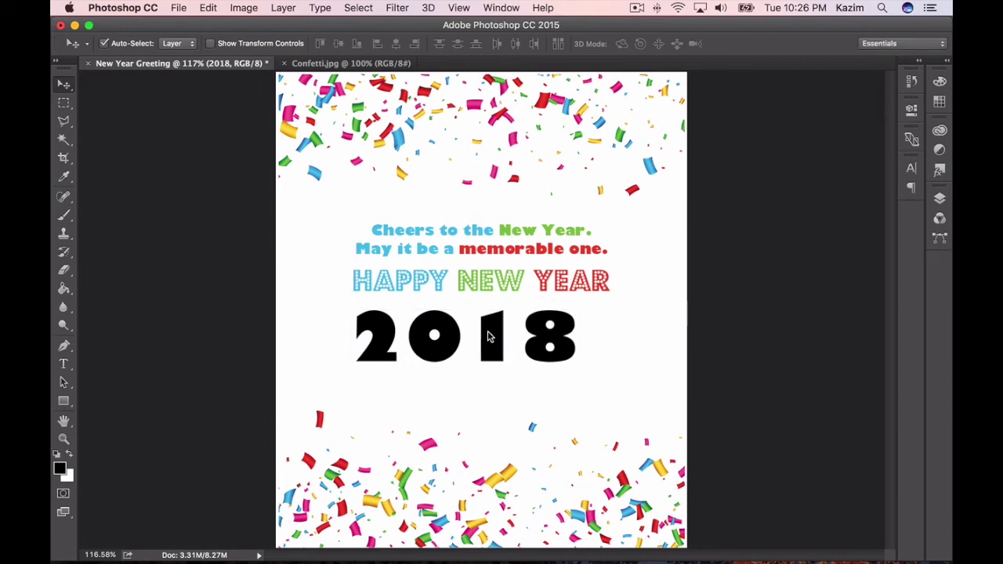
# - Scale the "2018" text proportionally by a further 116% or so, until it spans the width of the title above
pyautogui.press('super+t')
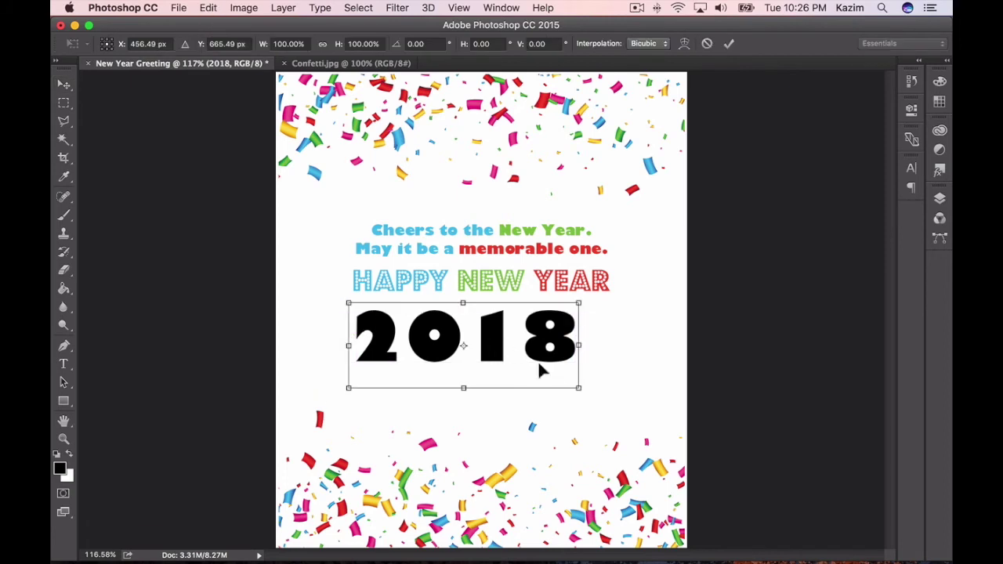
pyautogui.moveTo(580, 390); pyautogui.dragTo(616, 403)
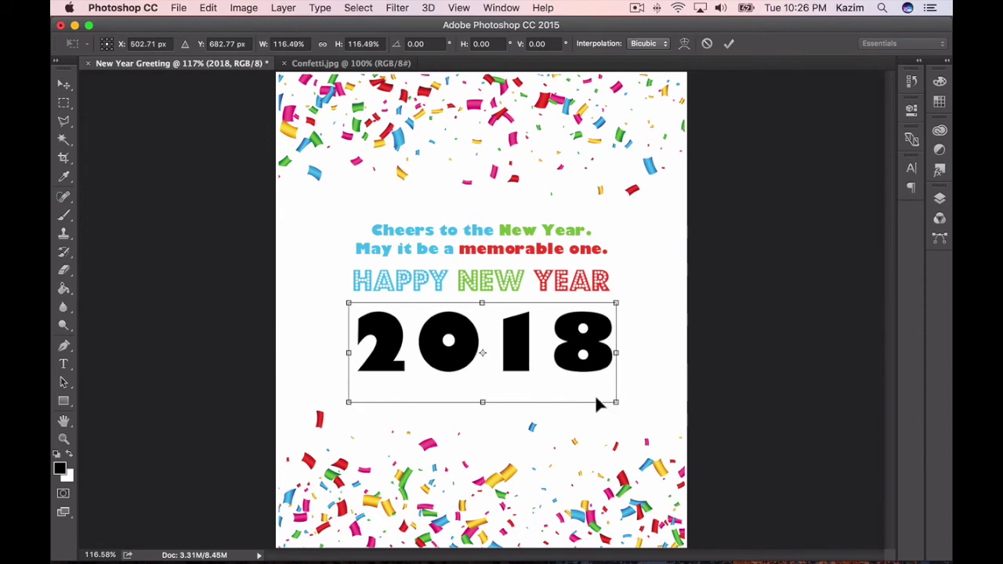
pyautogui.press('Return')
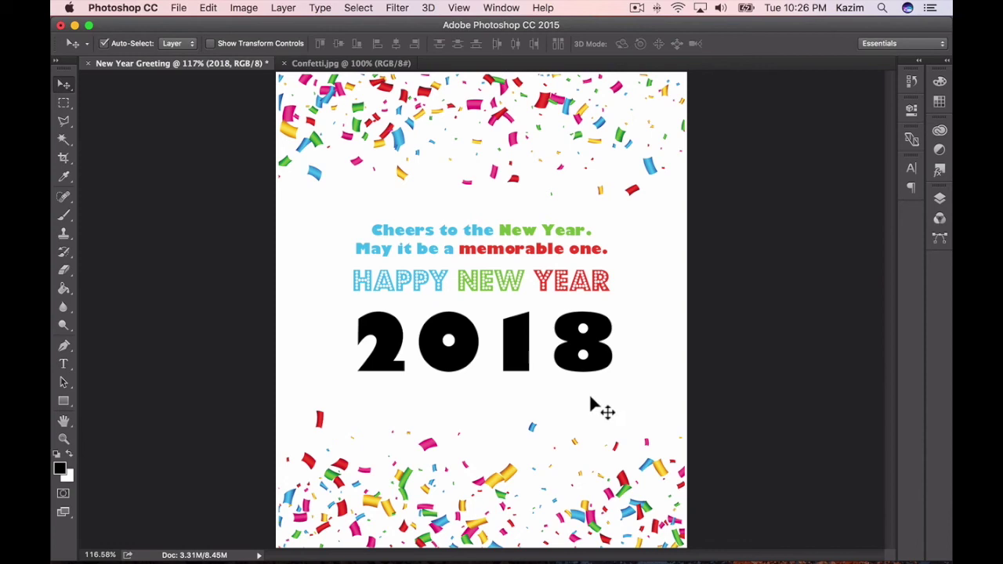
# - Nudge the "2018" text slightly upward, closer to the "HAPPY NEW YEAR" title
pyautogui.press('Up')
pyautogui.press('Up')
pyautogui.press('Up')
pyautogui.press('Up')
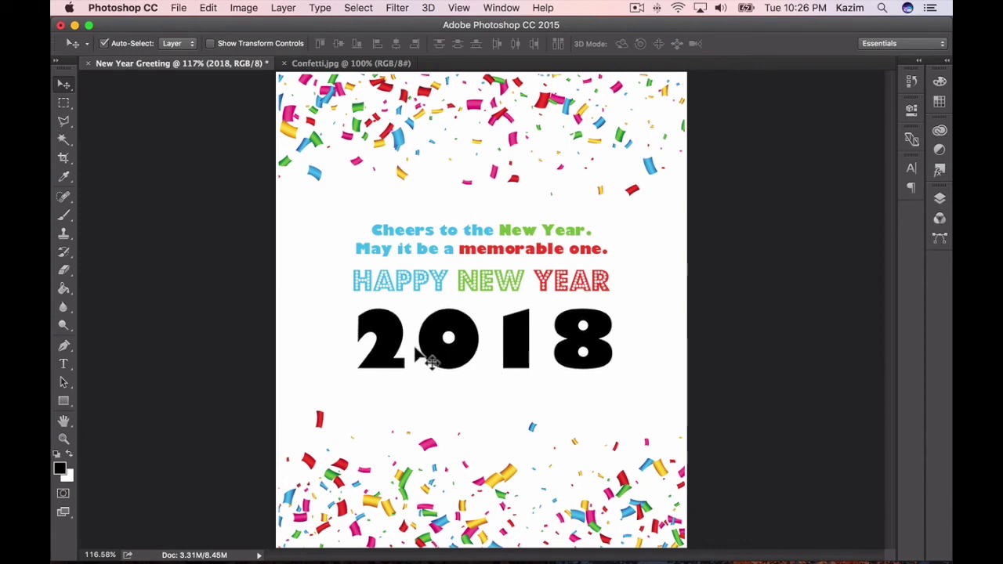
# - Recolour the digits "20" of the "2018" text with the light blue (49c1ec) sampled from the greeting line above
pyautogui.click(64, 365)
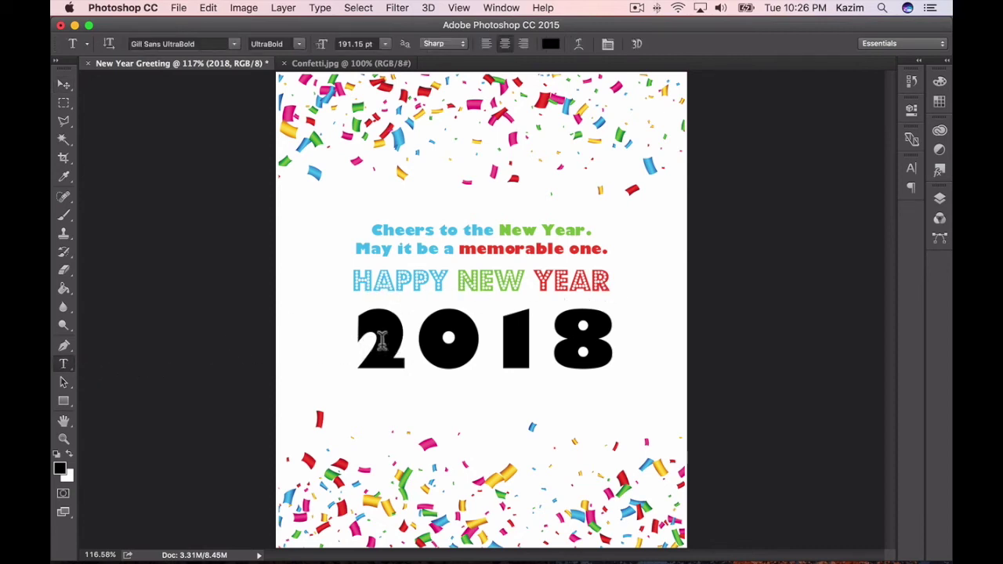
pyautogui.moveTo(359, 337); pyautogui.dragTo(475, 337)
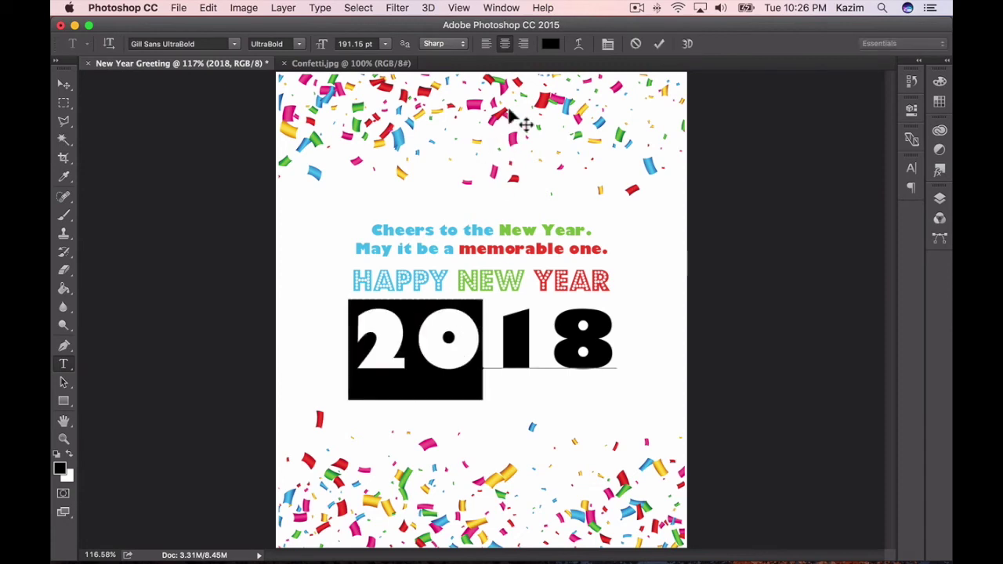
pyautogui.click(551, 45)
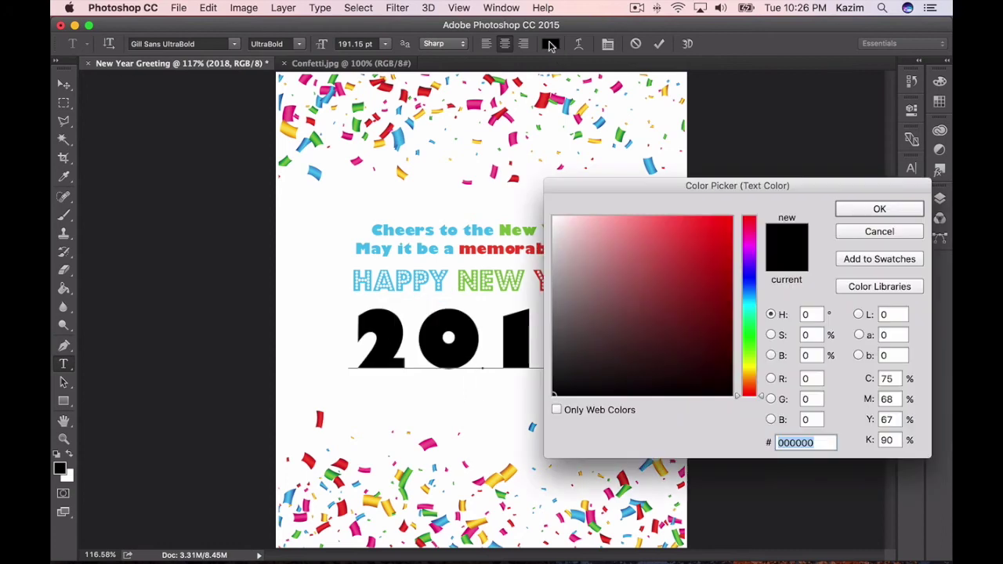
pyautogui.click(428, 251)
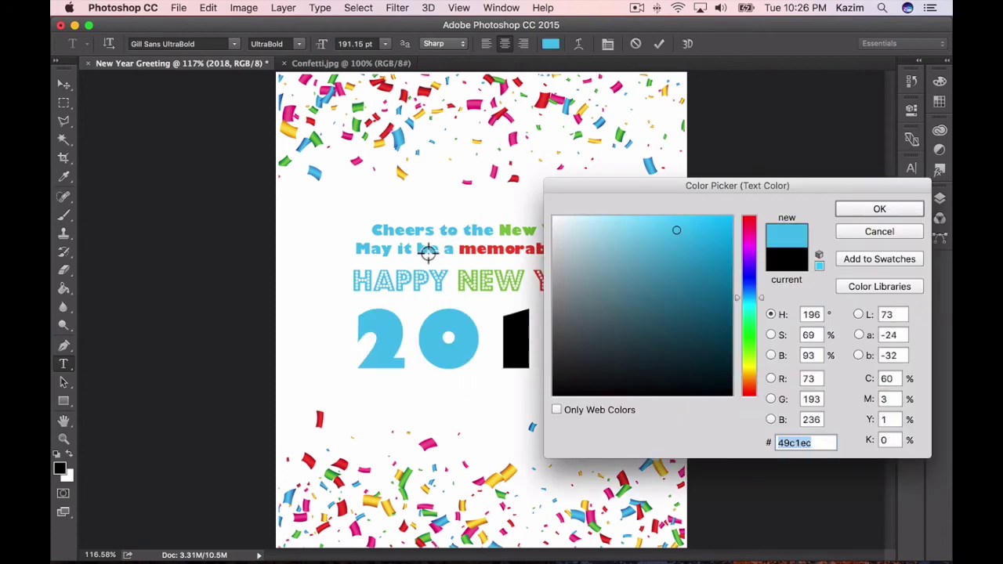
pyautogui.click(880, 210)
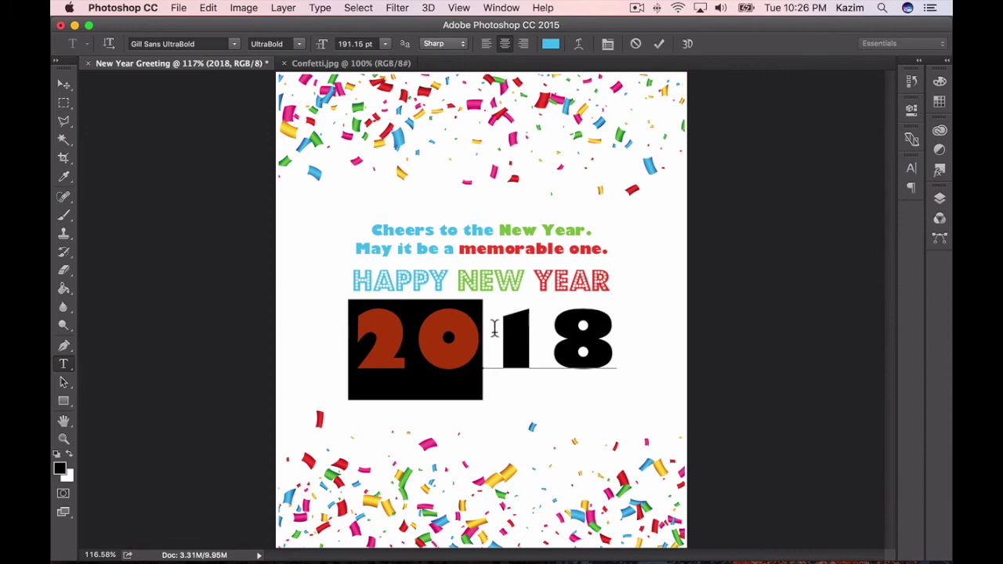
# - Recolour the digit "1" of "2018" with the green (81c242) sampled from the words "New Year" in the greeting
pyautogui.moveTo(495, 328); pyautogui.dragTo(544, 323)
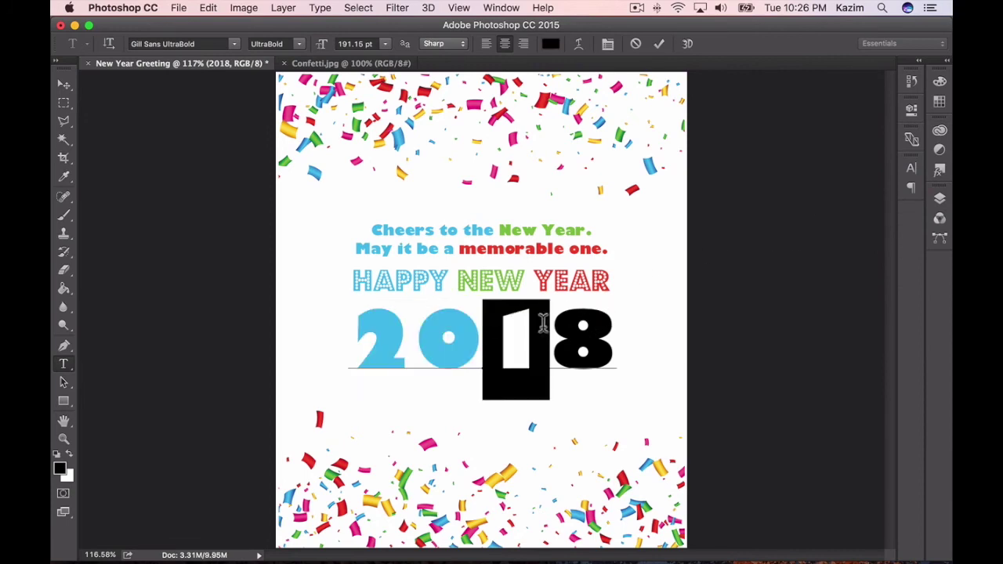
pyautogui.click(555, 48)
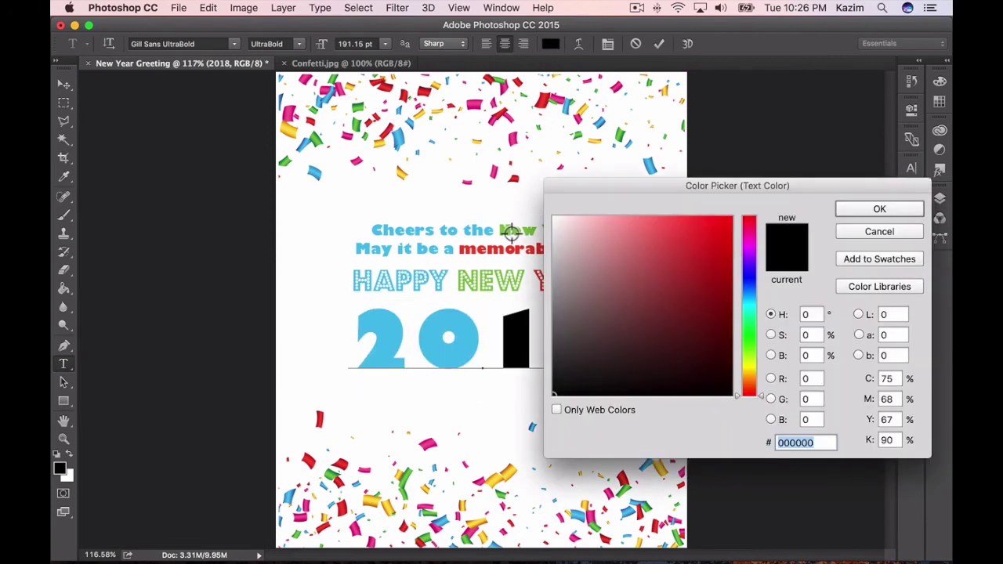
pyautogui.click(509, 232)
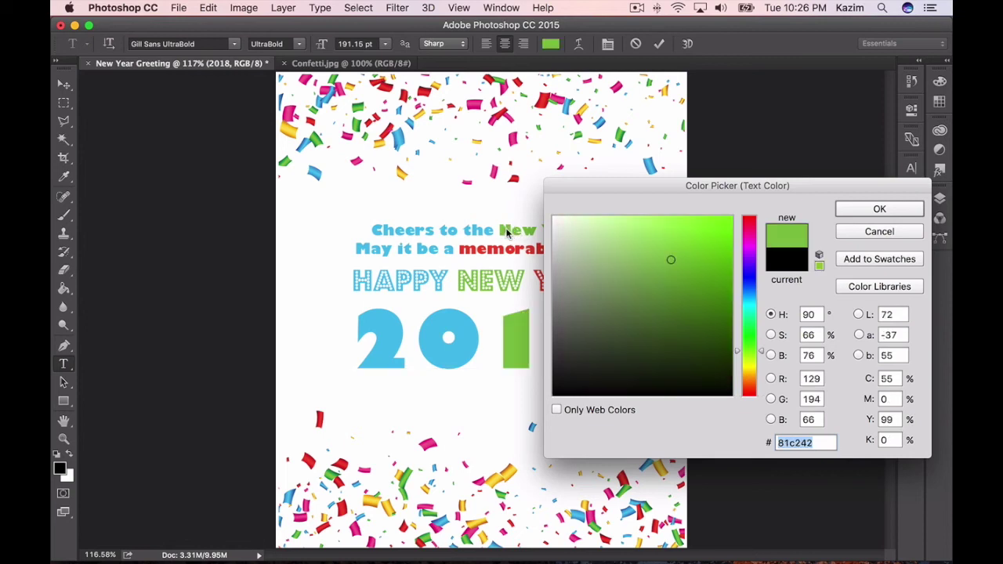
pyautogui.click(863, 211)
# - Recolour the digit "8" of "2018" with the red sampled from the word "memorable" and finish the text edit
pyautogui.moveTo(561, 333); pyautogui.dragTo(623, 336)
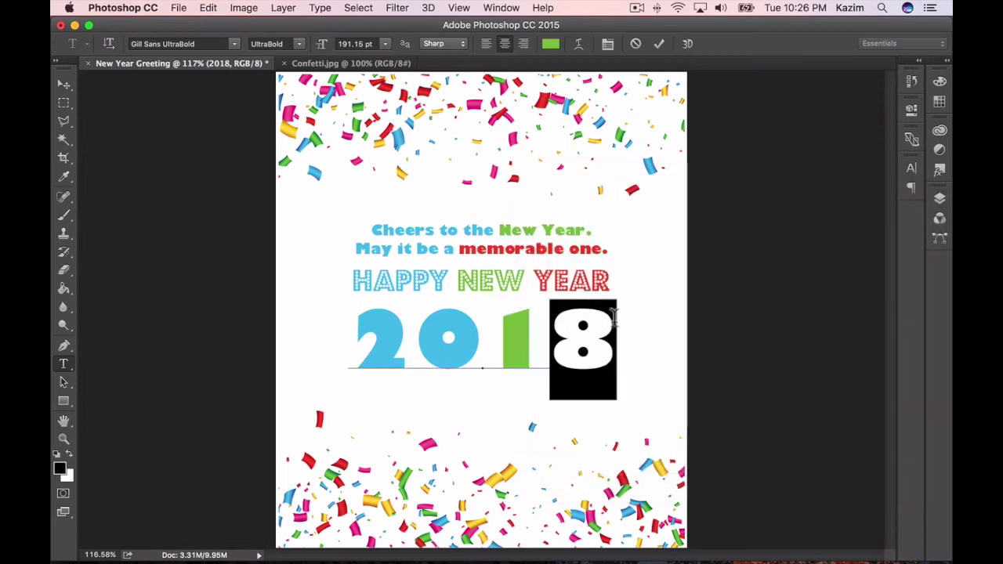
pyautogui.click(551, 44)
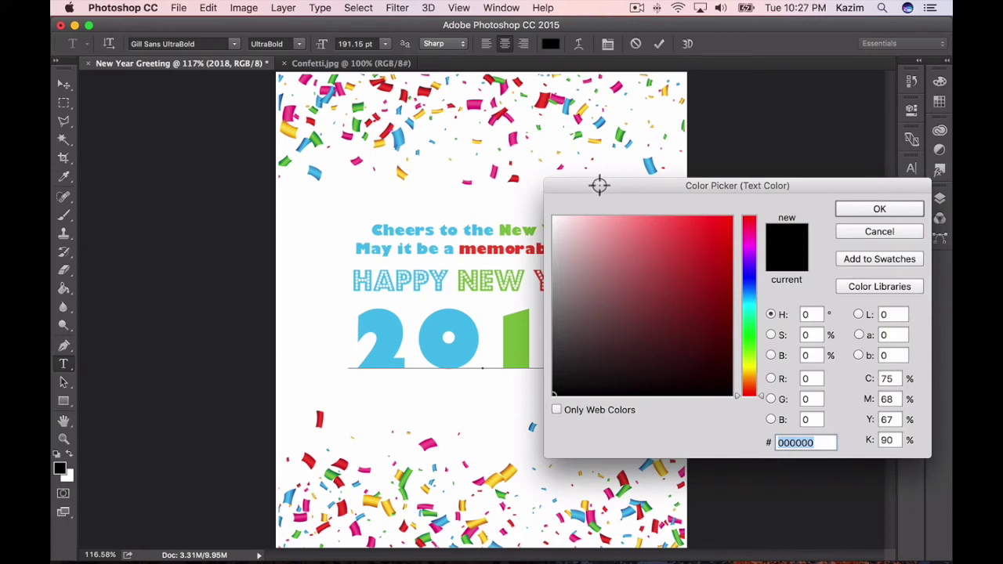
pyautogui.click(471, 253)
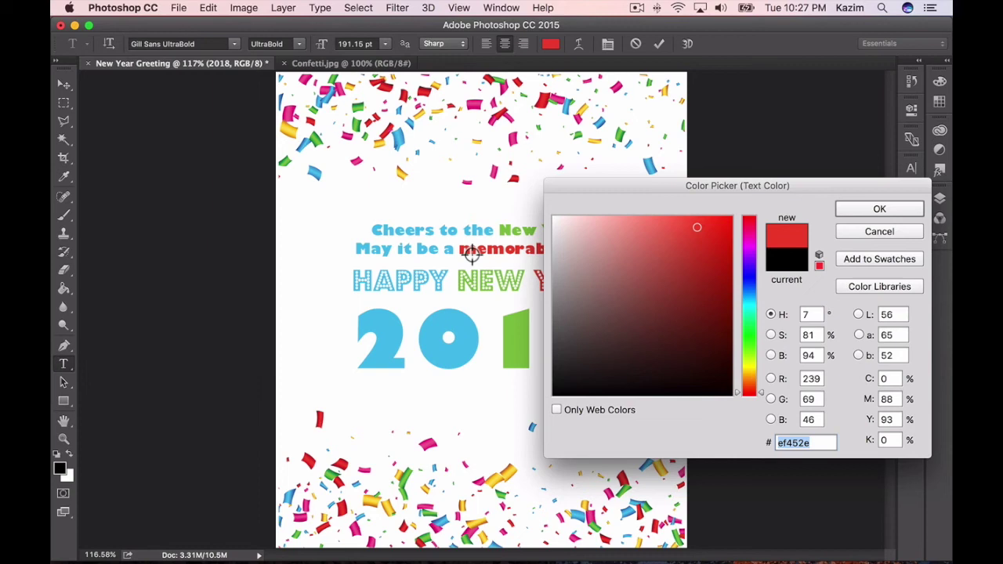
pyautogui.click(880, 209)
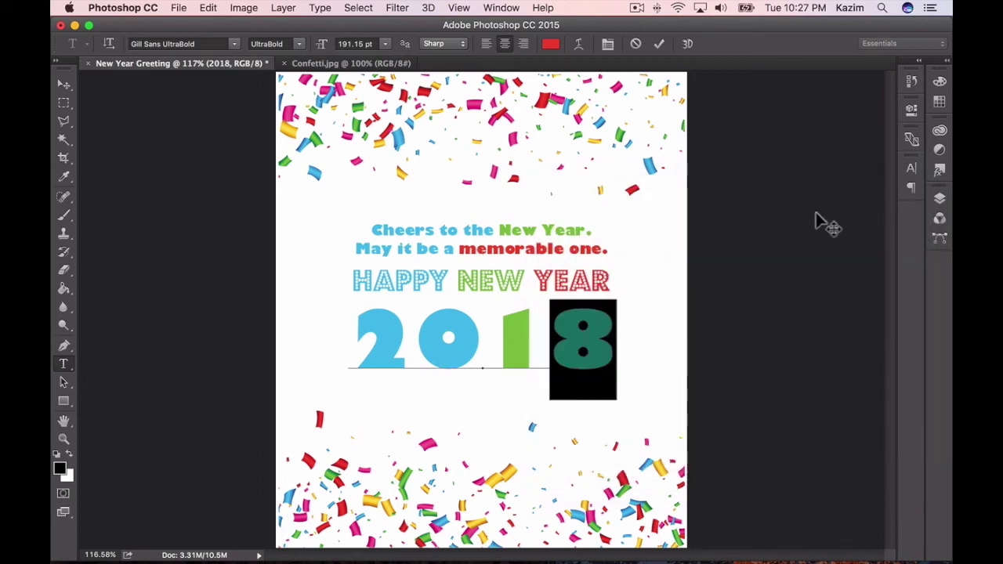
pyautogui.click(64, 86)
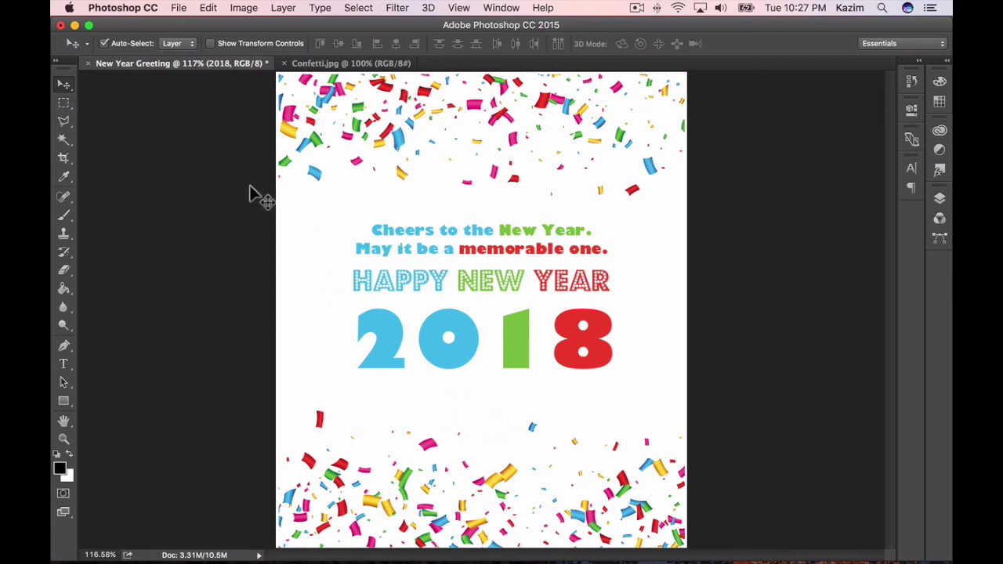
# - Open KD Logo Blue.png and copy the whole logo into the New Year Greeting document
pyautogui.click(178, 10)
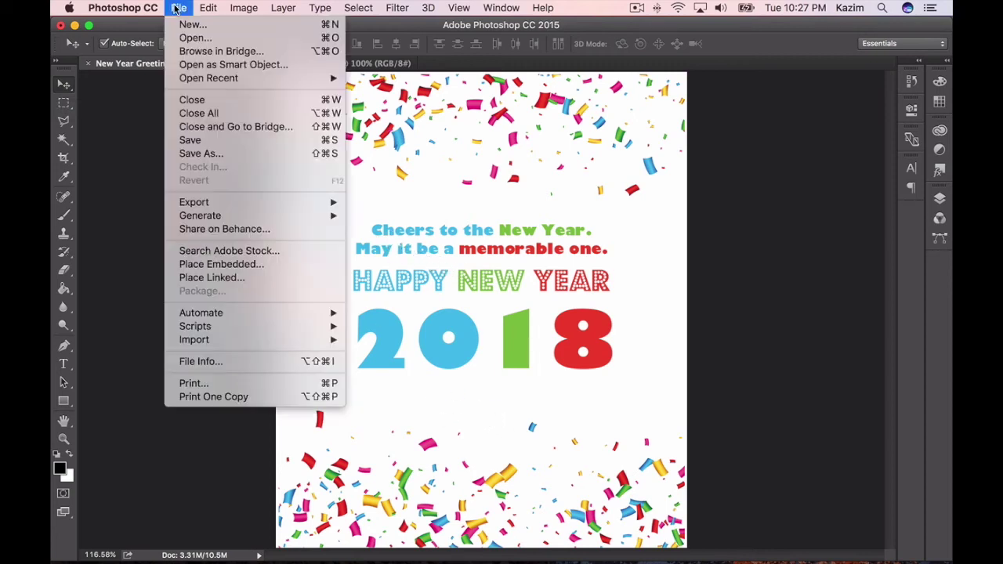
pyautogui.click(193, 39)
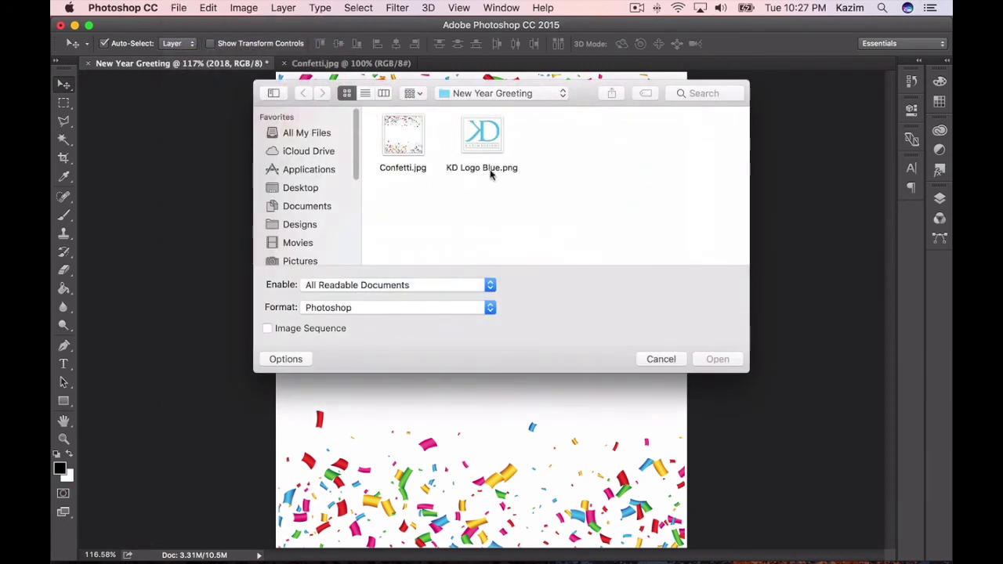
pyautogui.doubleClick(477, 135)
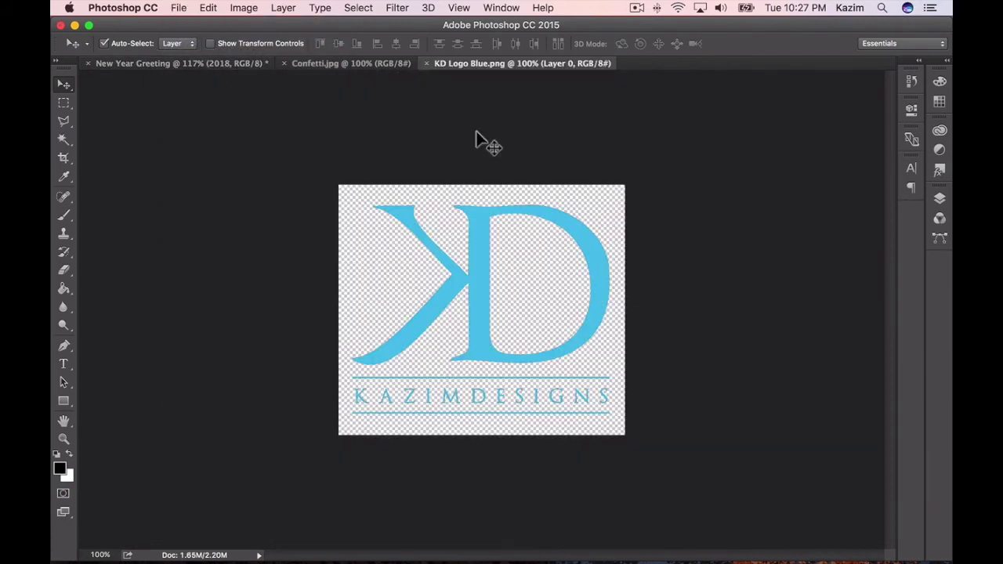
pyautogui.press('super+a')
pyautogui.press('super+c')
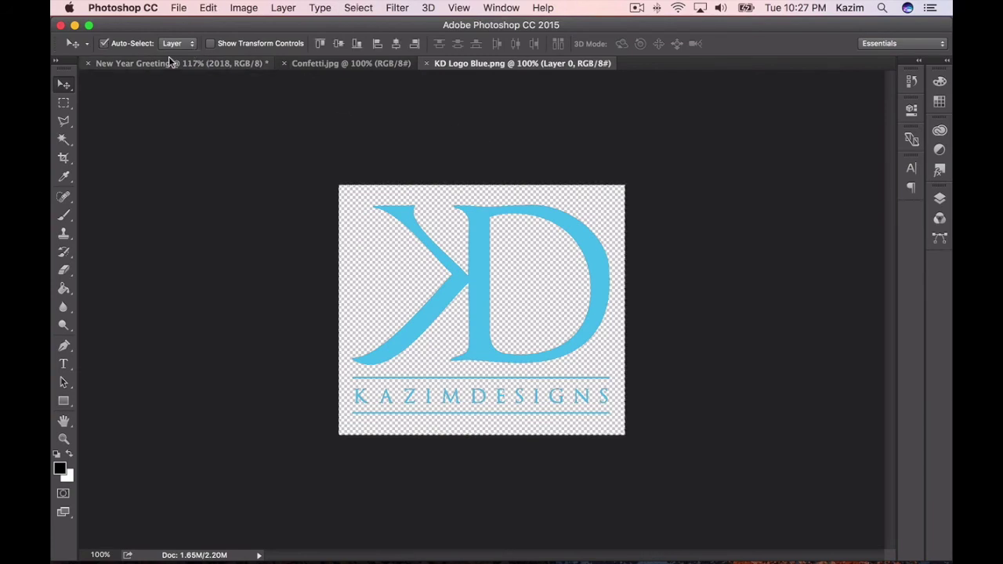
pyautogui.click(168, 61)
pyautogui.press('super+v')
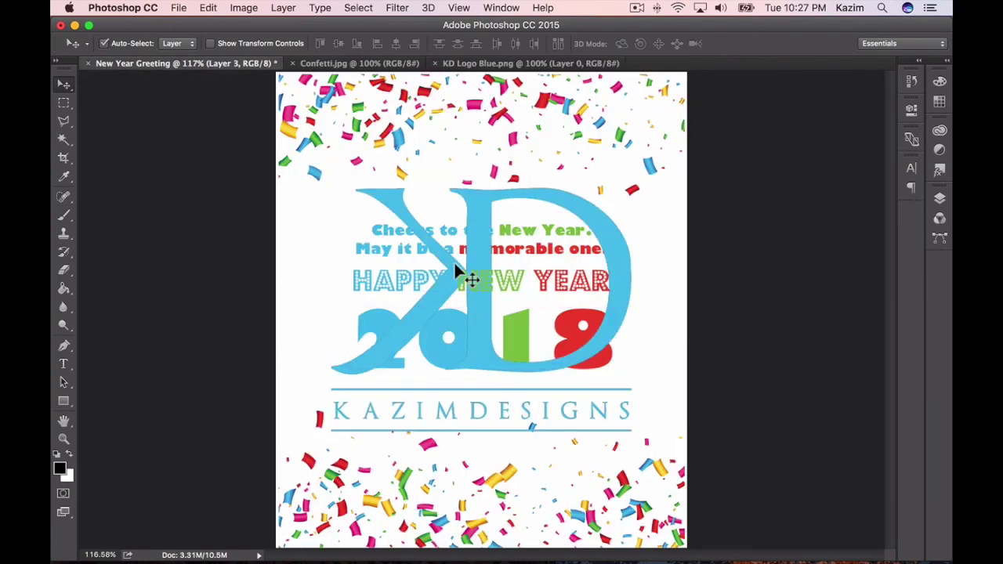
# - Scale the pasted KD logo down to about 25% and move it beneath the "2018" text, near the card's centre
pyautogui.press('super+t')
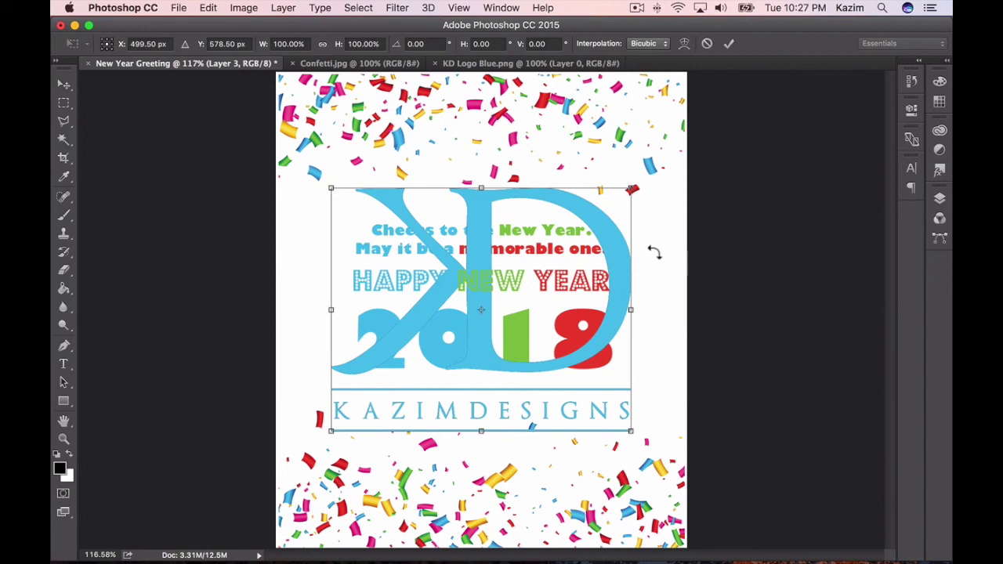
pyautogui.moveTo(632, 189); pyautogui.dragTo(390, 342)
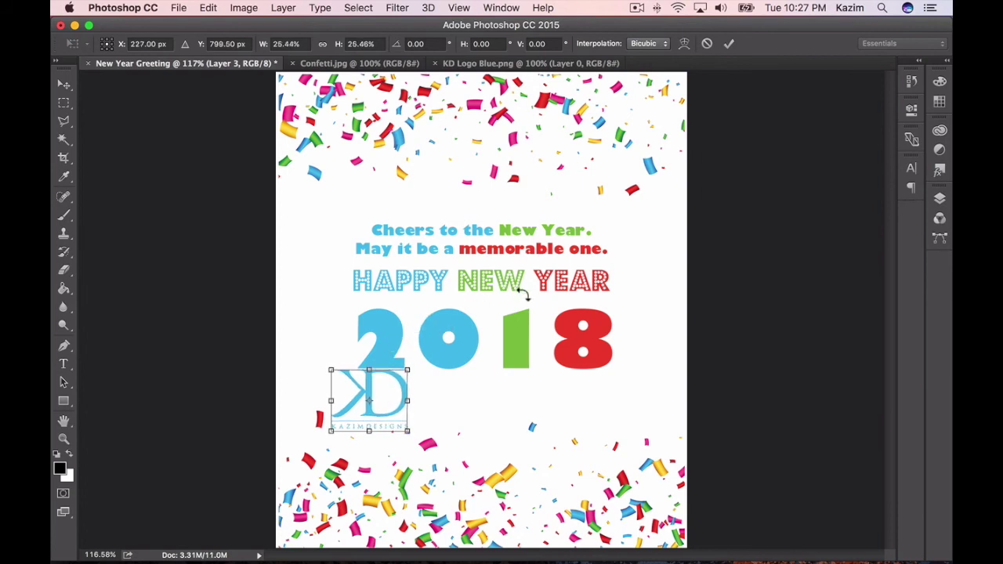
pyautogui.press('Return')
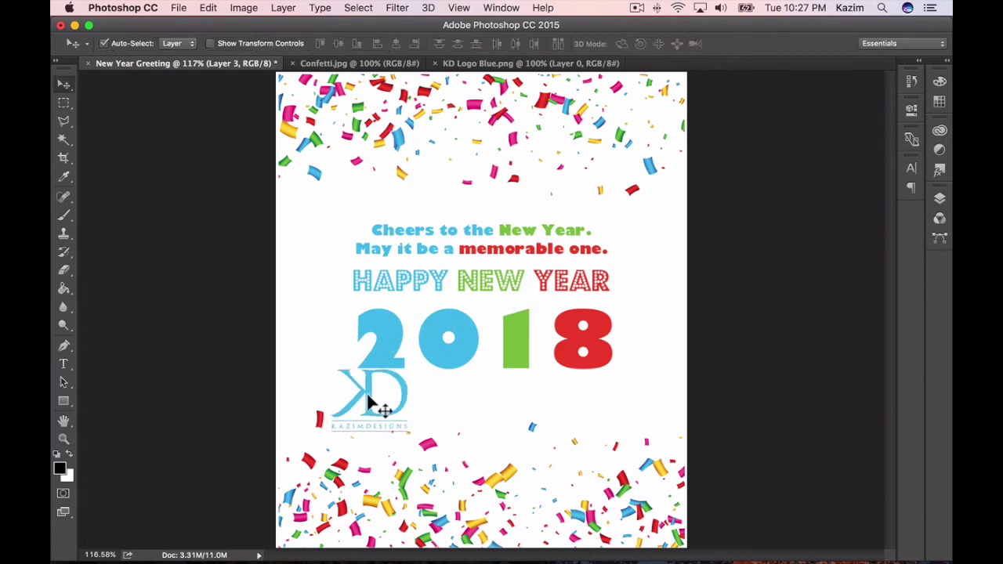
pyautogui.moveTo(363, 393); pyautogui.dragTo(485, 416)
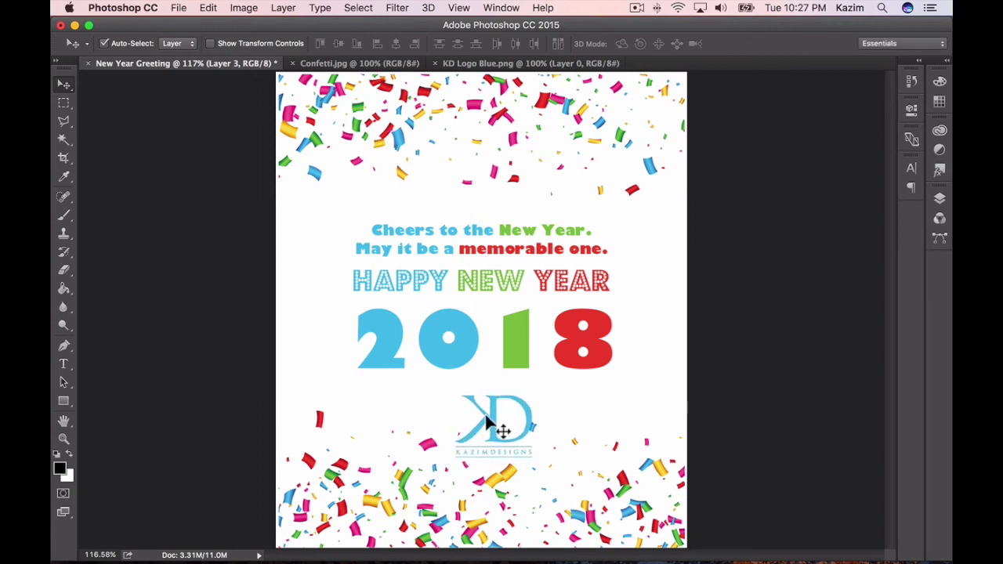
# - Link the greeting, "HAPPY NEW YEAR" and "2018" text layers and shift them together slightly right and down
pyautogui.click(469, 237)
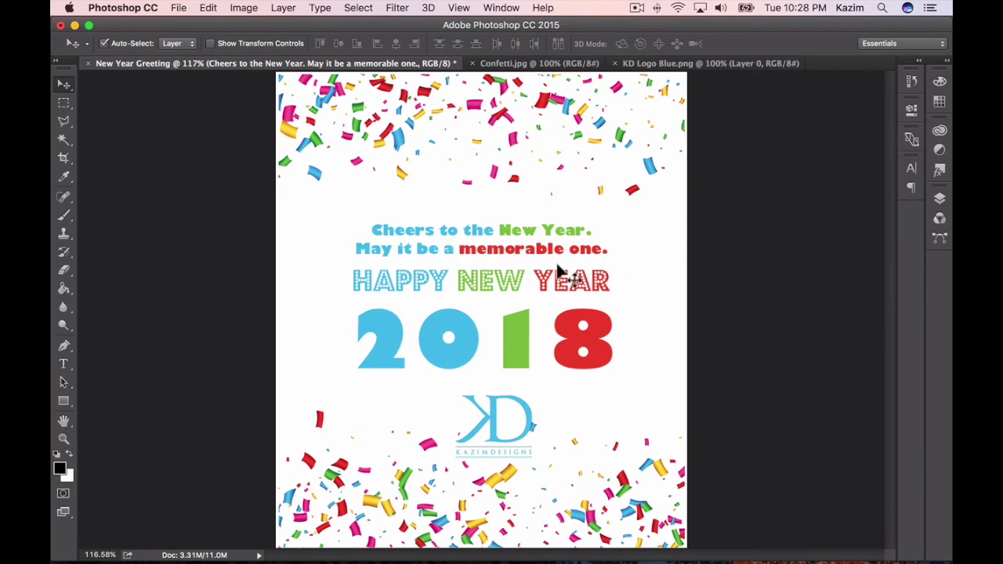
pyautogui.click(940, 201)
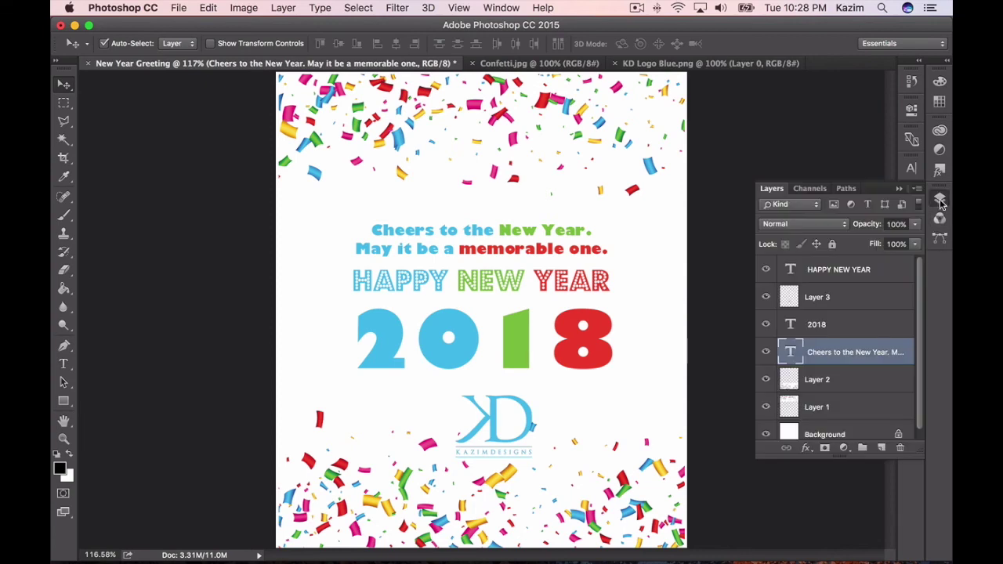
pyautogui.click(941, 200)
pyautogui.click(502, 7)
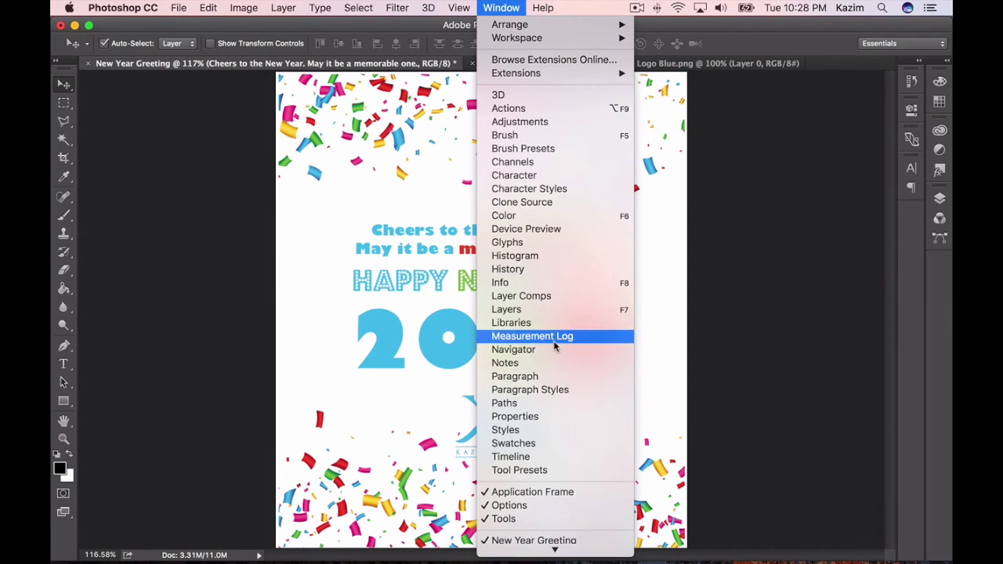
pyautogui.click(518, 309)
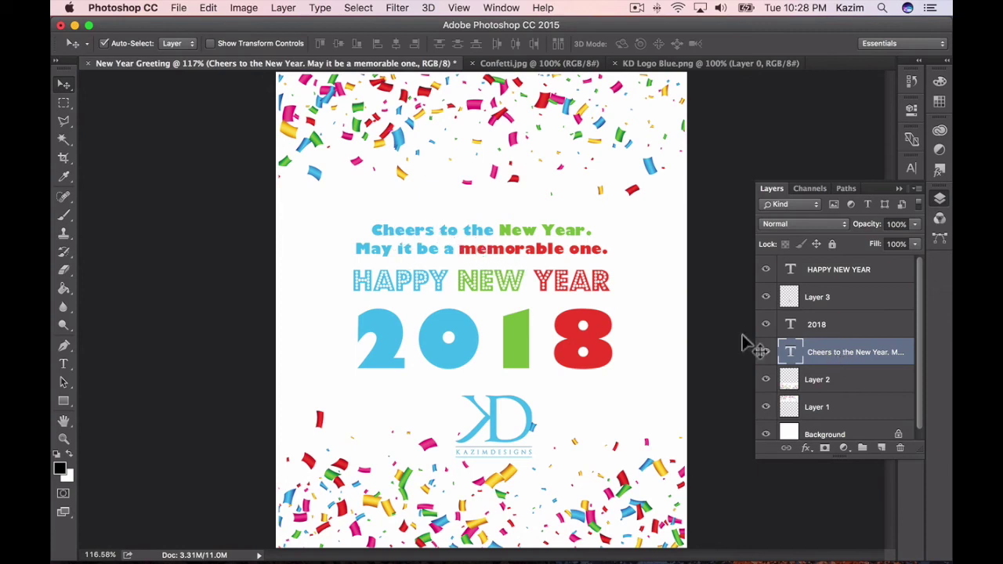
pyautogui.keyDown('super'); pyautogui.click(829, 280); pyautogui.keyUp('super')
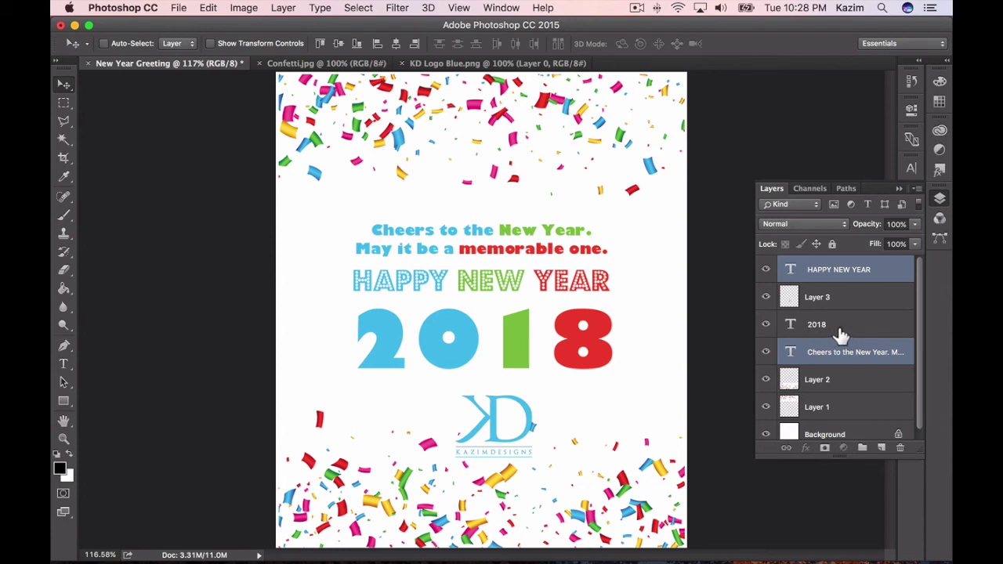
pyautogui.keyDown('super'); pyautogui.click(837, 339); pyautogui.keyUp('super')
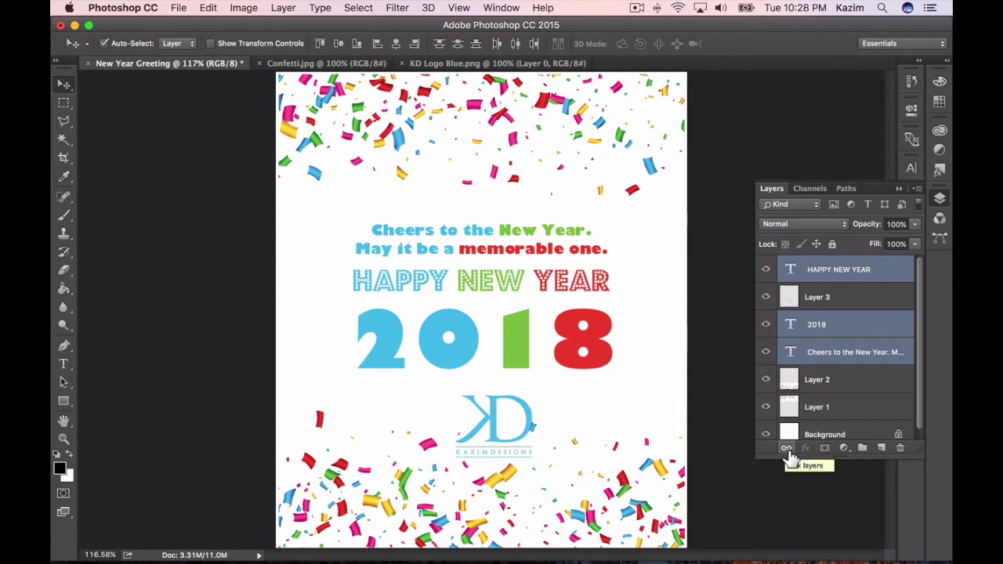
pyautogui.click(787, 448)
pyautogui.moveTo(522, 329); pyautogui.dragTo(525, 329)
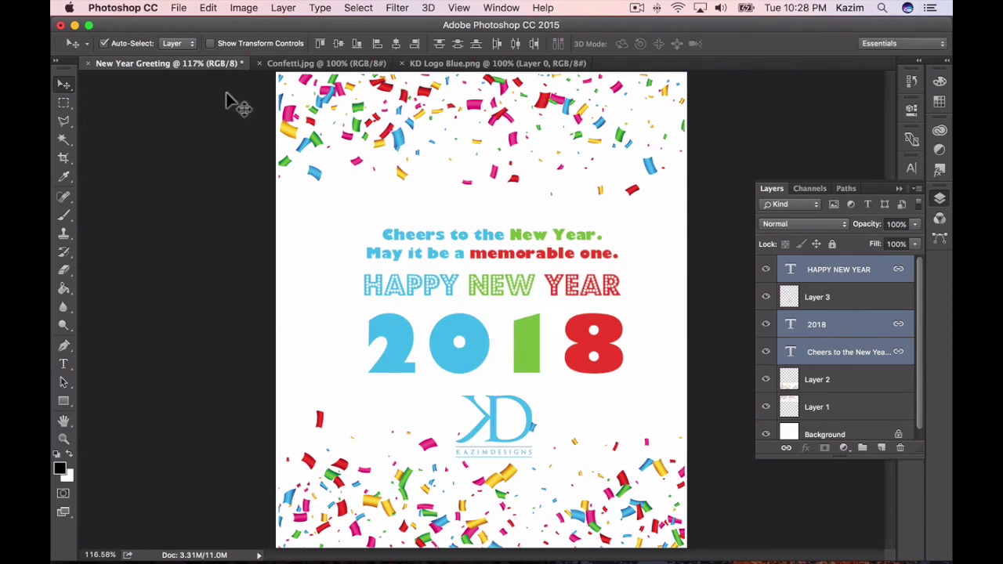
# - Scale the linked greeting, title and "2018" text proportionally to about 119%, keeping the block centred above the logo
pyautogui.click(208, 8)
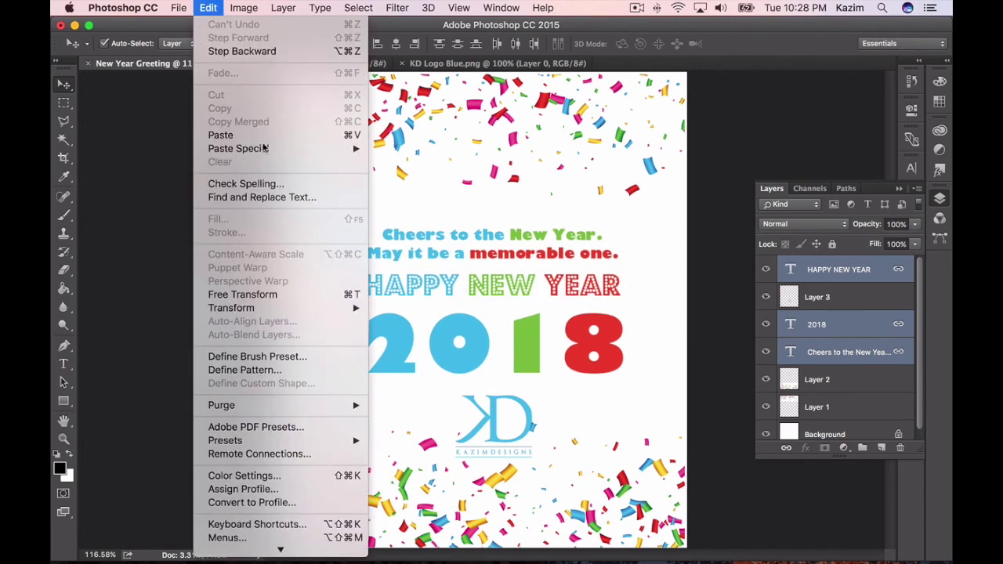
pyautogui.click(294, 295)
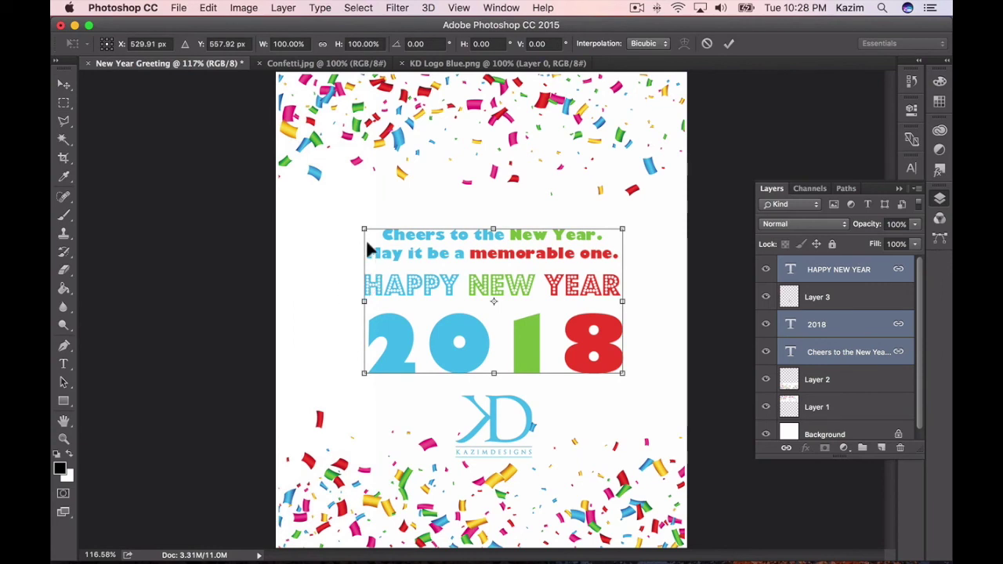
pyautogui.moveTo(364, 228); pyautogui.dragTo(331, 210)
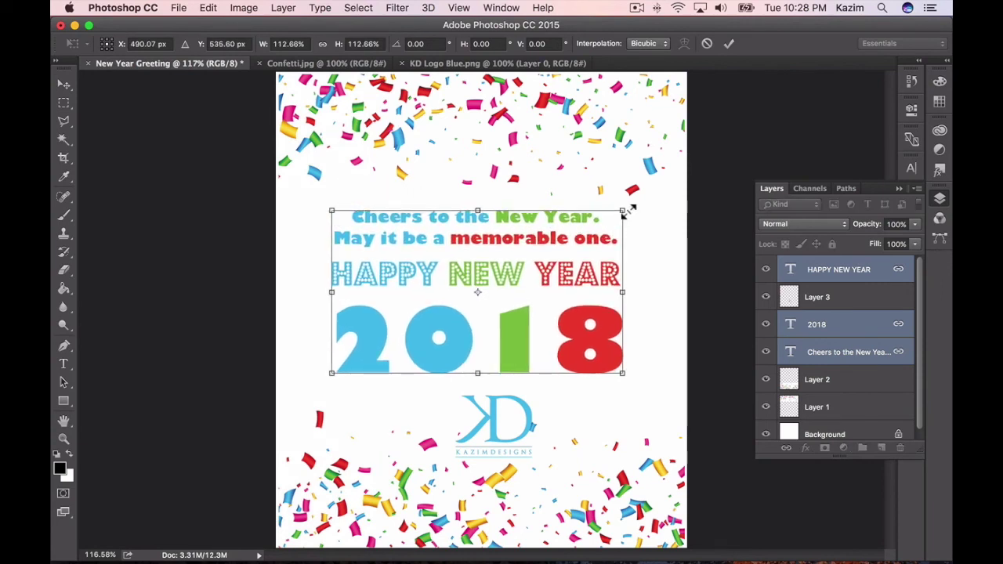
pyautogui.moveTo(629, 209); pyautogui.dragTo(635, 204)
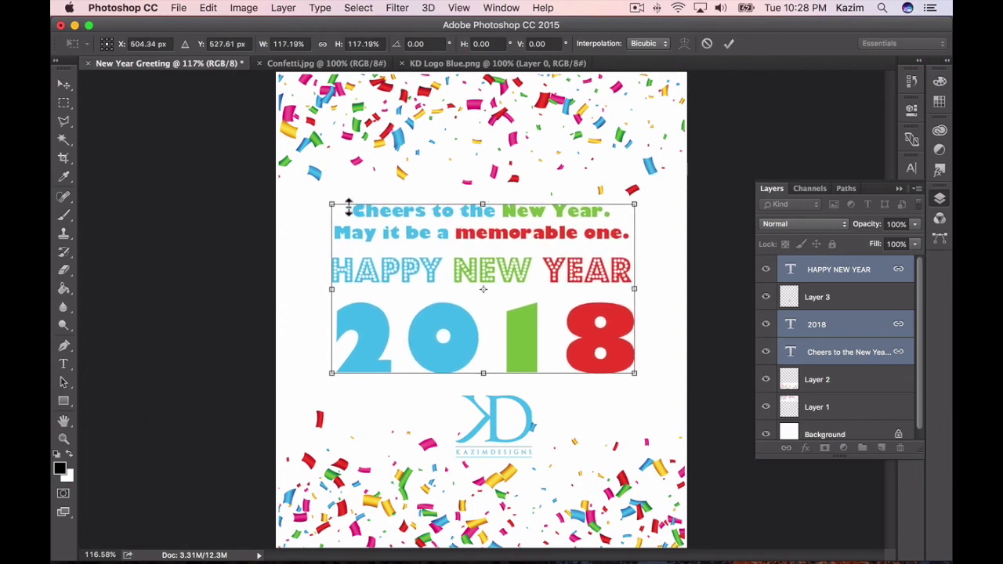
pyautogui.moveTo(332, 205); pyautogui.dragTo(333, 208)
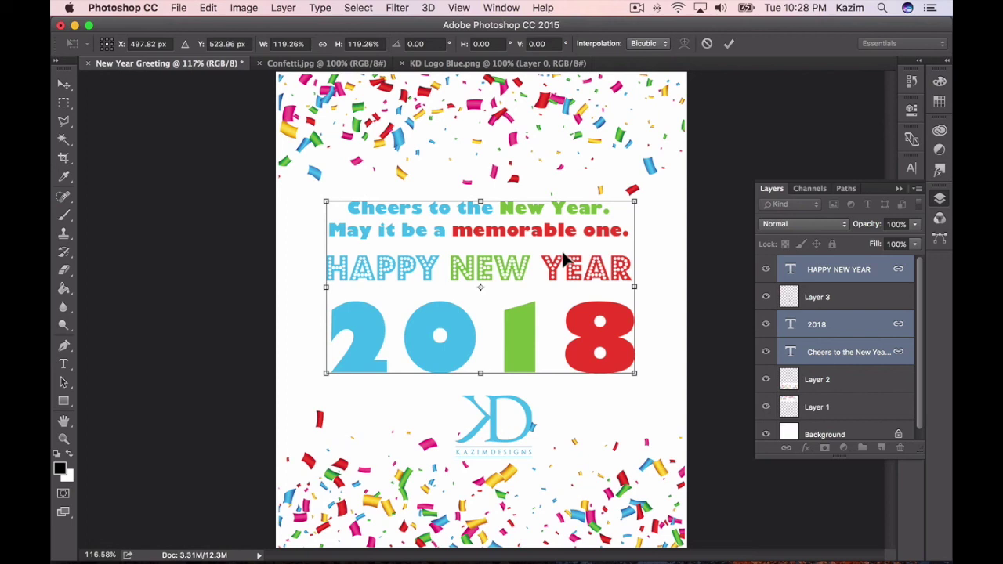
pyautogui.press('Return')
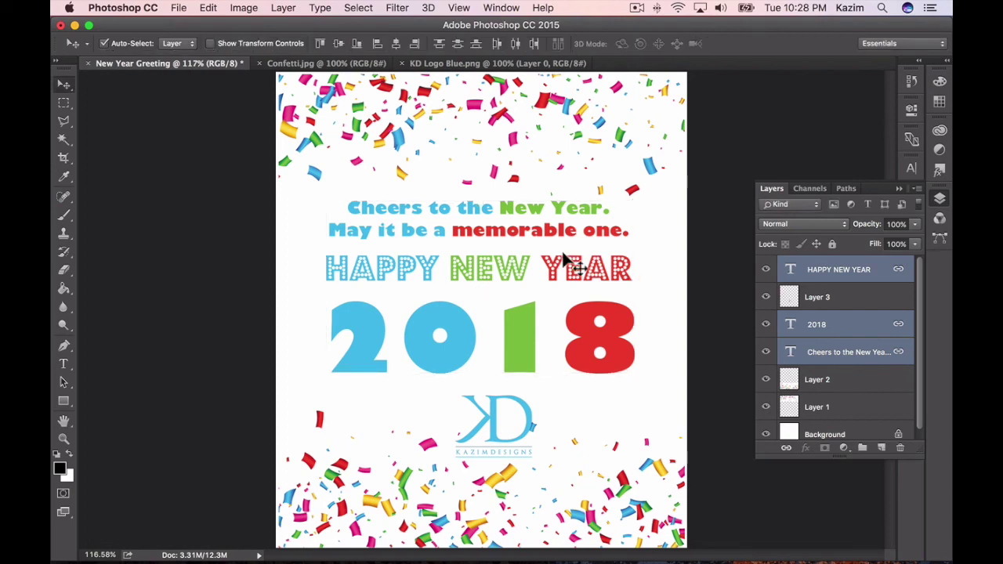
# - Collapse the Layers panel and nudge the KD logo slightly left so it sits centred beneath the "2018" text
pyautogui.click(940, 200)
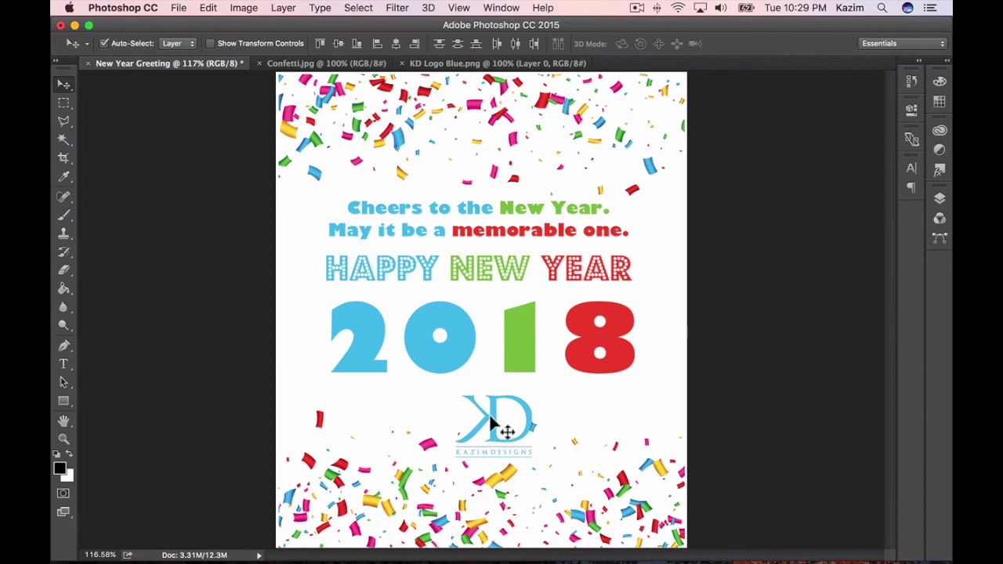
pyautogui.moveTo(491, 417); pyautogui.dragTo(486, 422)
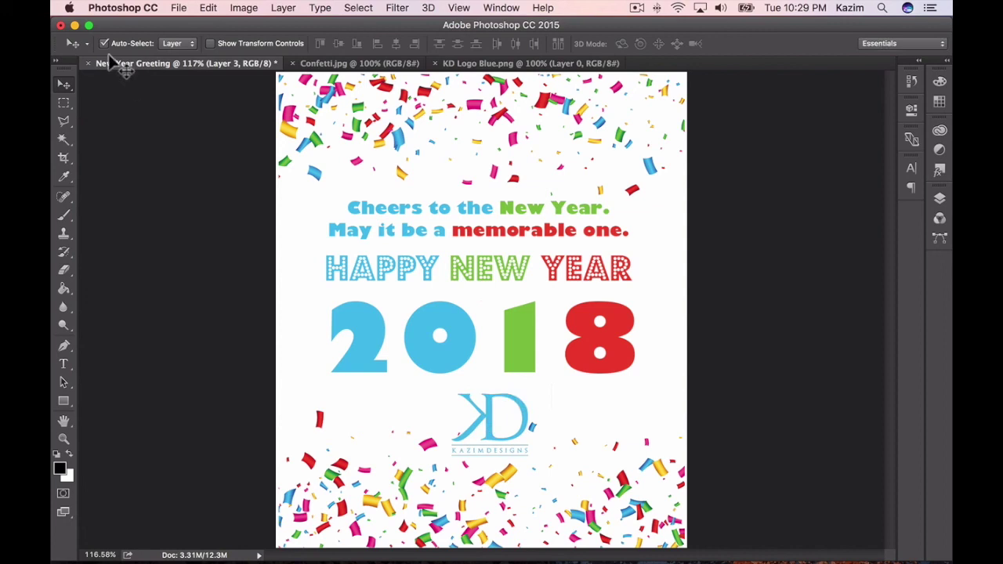
# - Save a JPEG copy of the card as New Year Greeting.jpg in the New Year Greeting folder, at maximum quality 12 with Baseline ("Standard") format
pyautogui.click(177, 10)
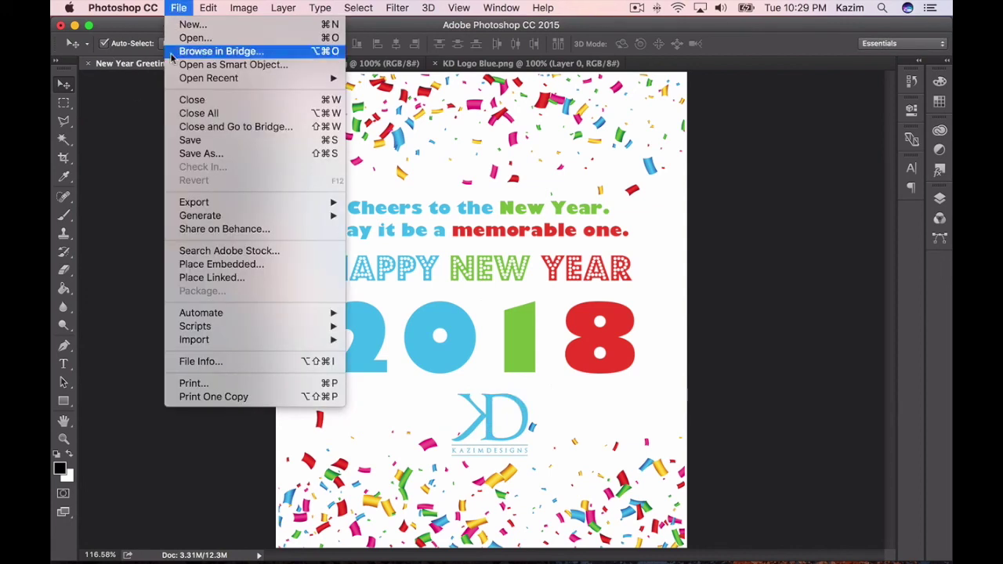
pyautogui.click(190, 155)
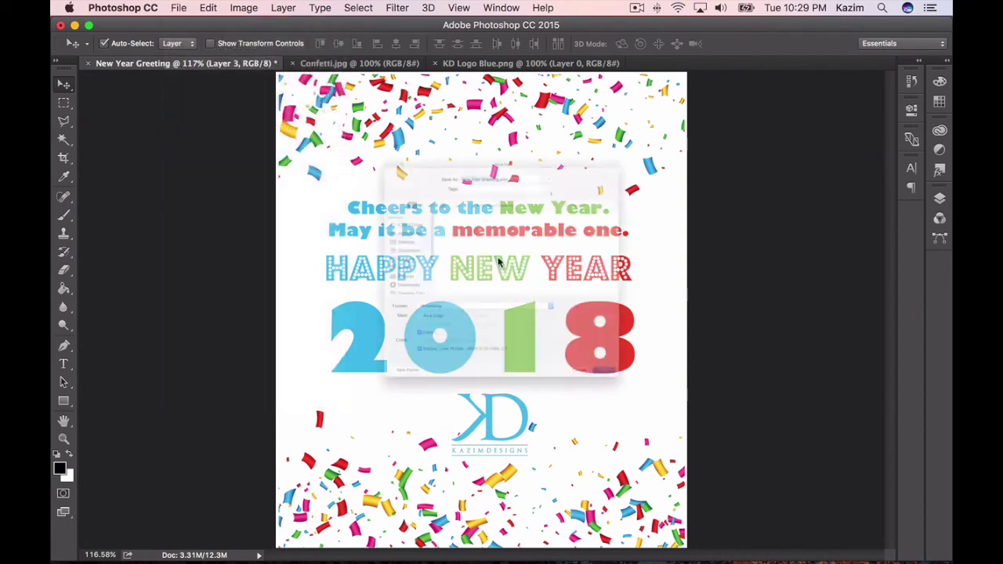
pyautogui.click(489, 350)
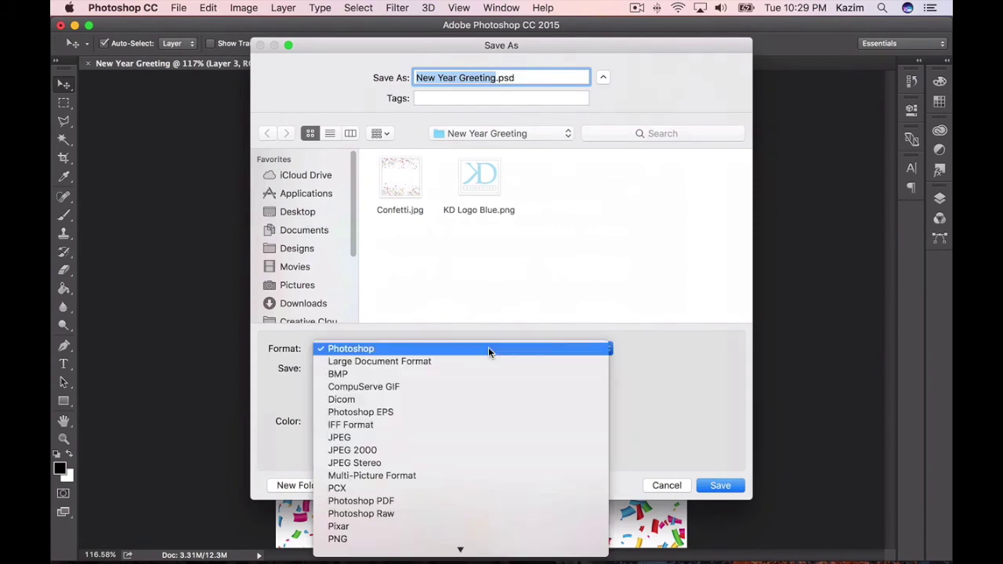
pyautogui.click(484, 438)
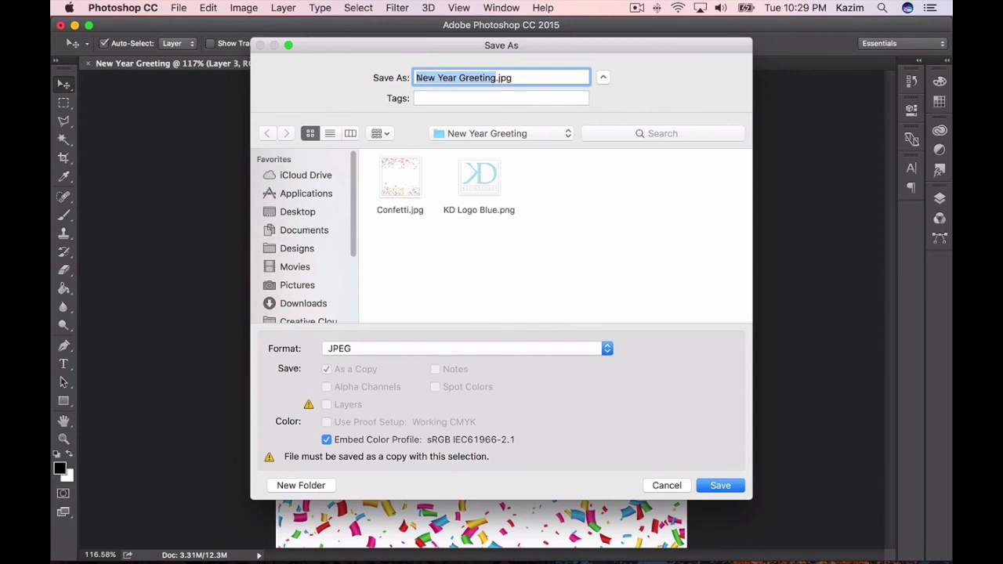
pyautogui.click(525, 76)
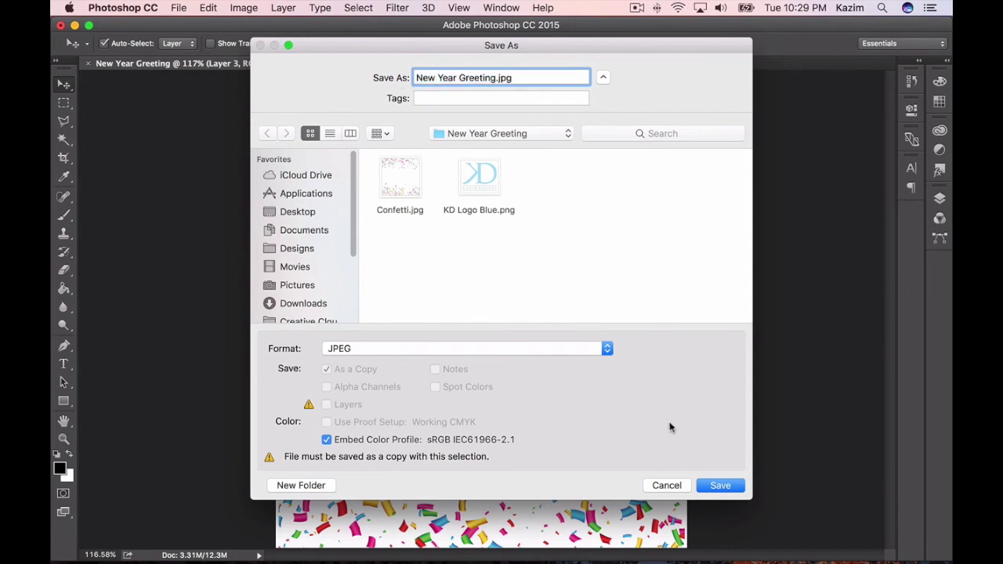
pyautogui.click(721, 486)
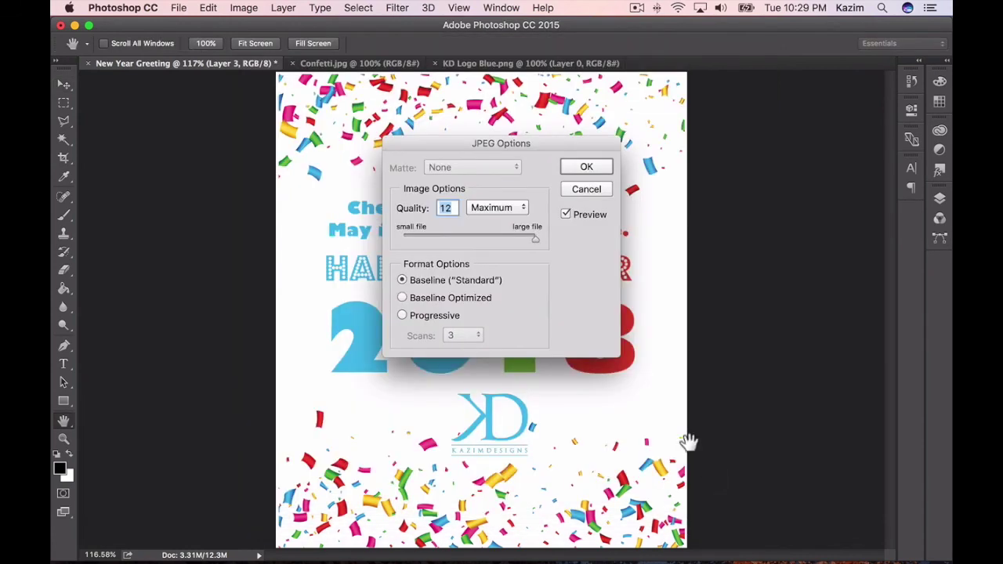
pyautogui.click(590, 167)
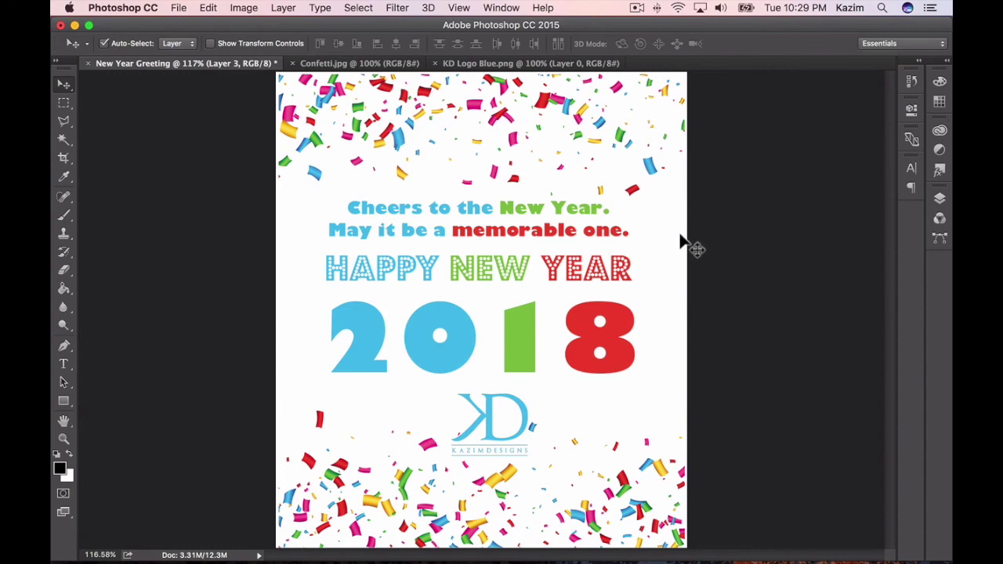